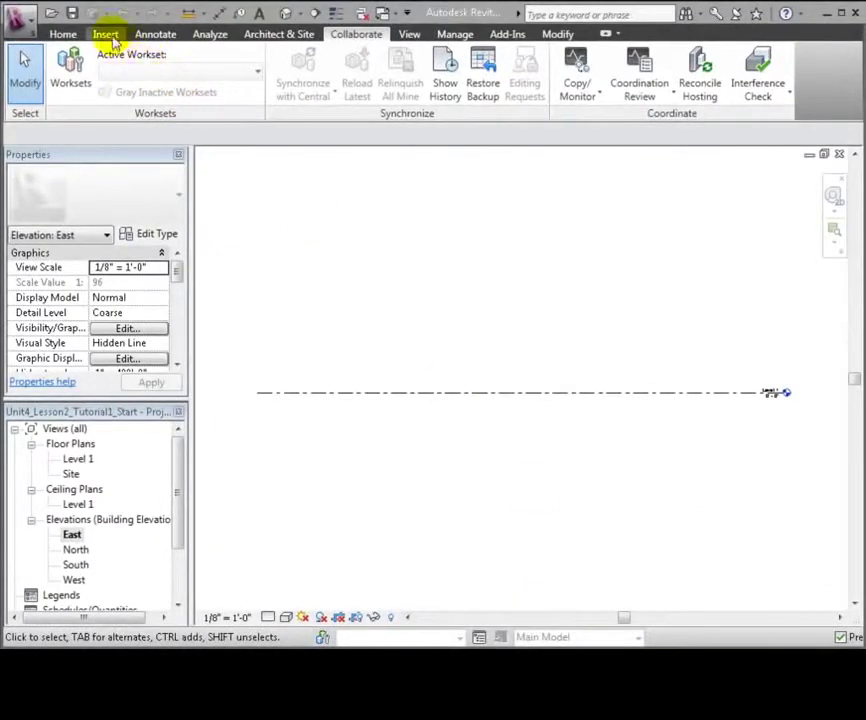
# - Link the Architectural Model Revit file into the project with Auto - Origin to Origin positioning
pyautogui.click(106, 35)
pyautogui.click(64, 80)
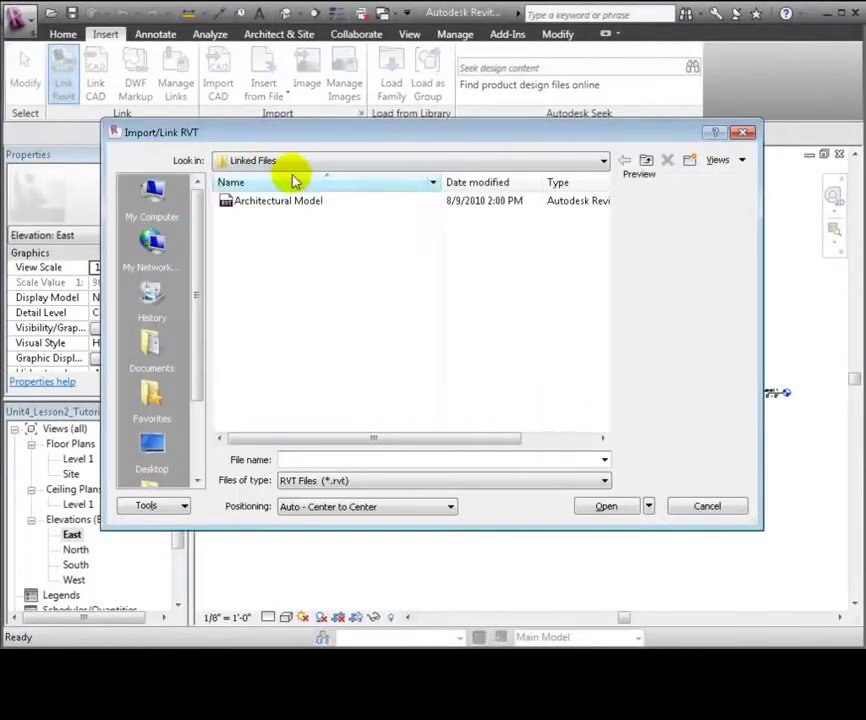
pyautogui.click(296, 203)
pyautogui.click(357, 507)
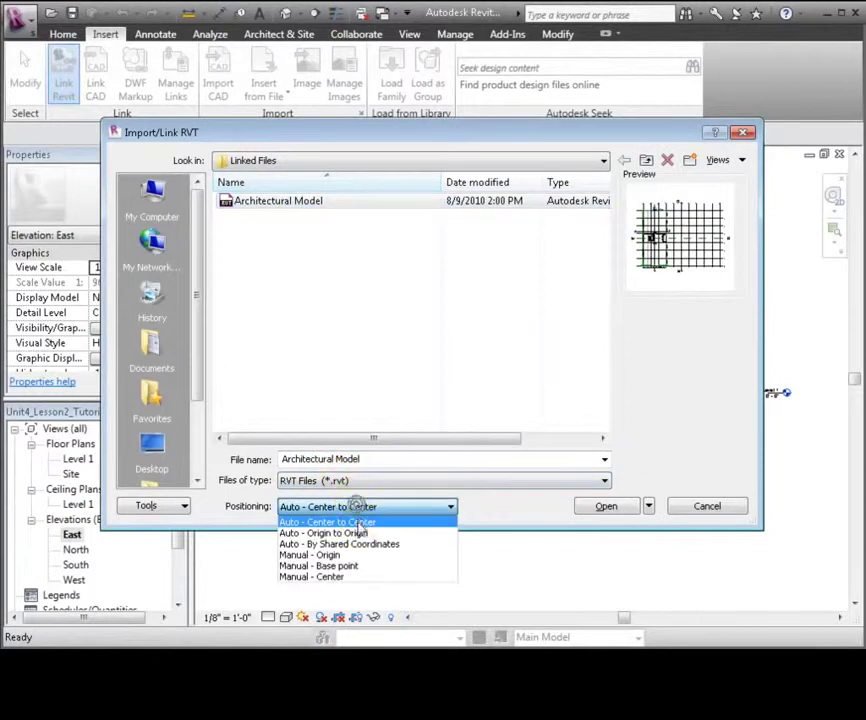
pyautogui.click(356, 531)
pyautogui.click(600, 507)
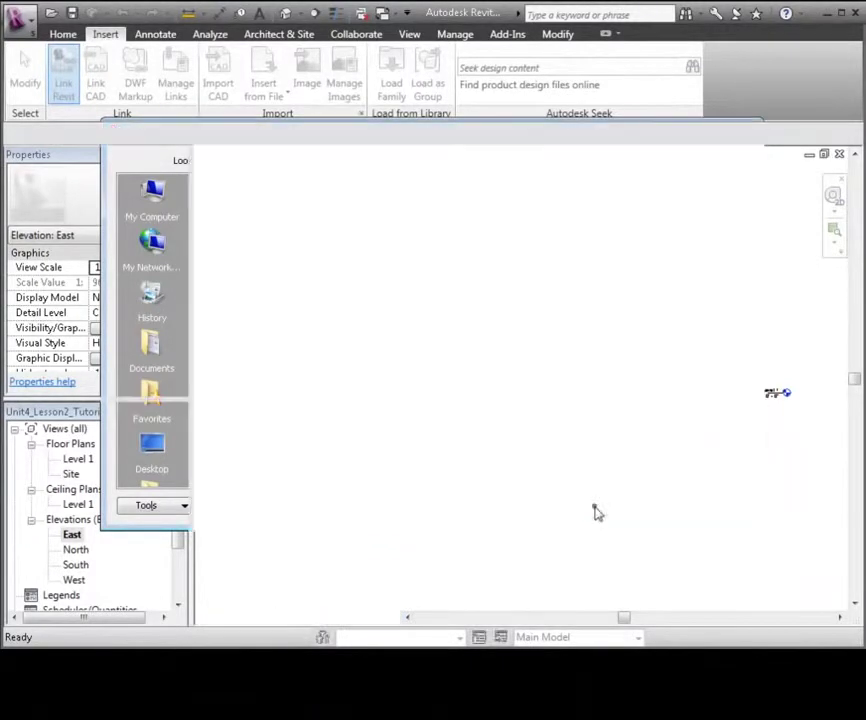
# - Pin the linked architectural model in place and fit the whole building in the East elevation
pyautogui.click(558, 35)
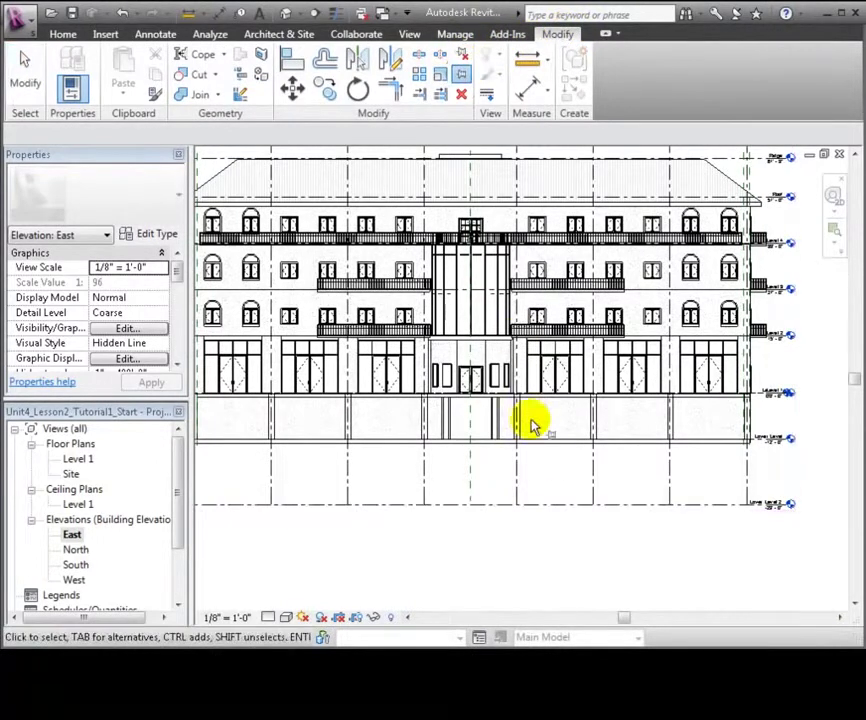
pyautogui.click(540, 450)
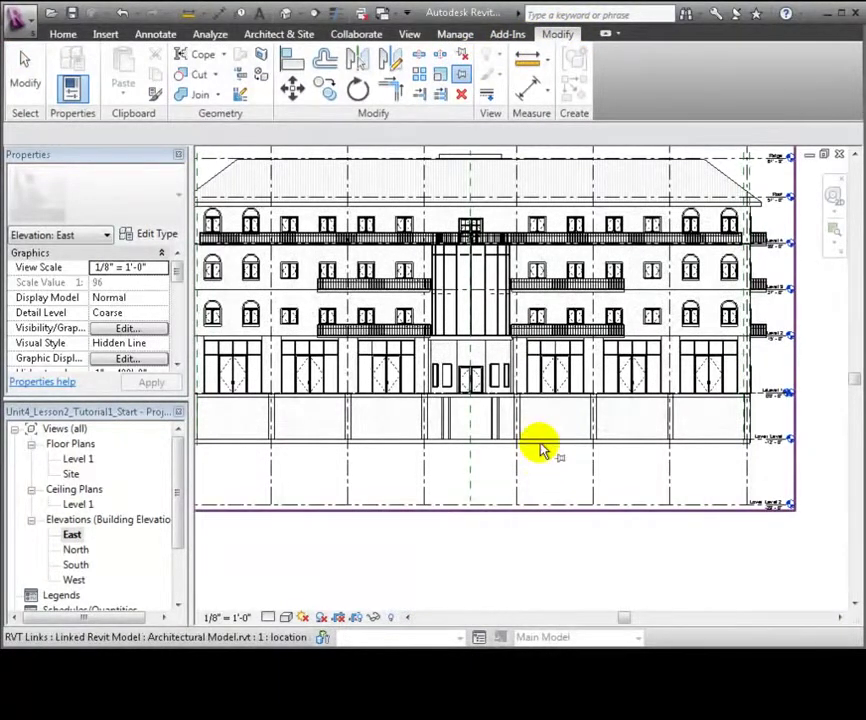
pyautogui.rightClick(538, 446)
pyautogui.click(558, 454)
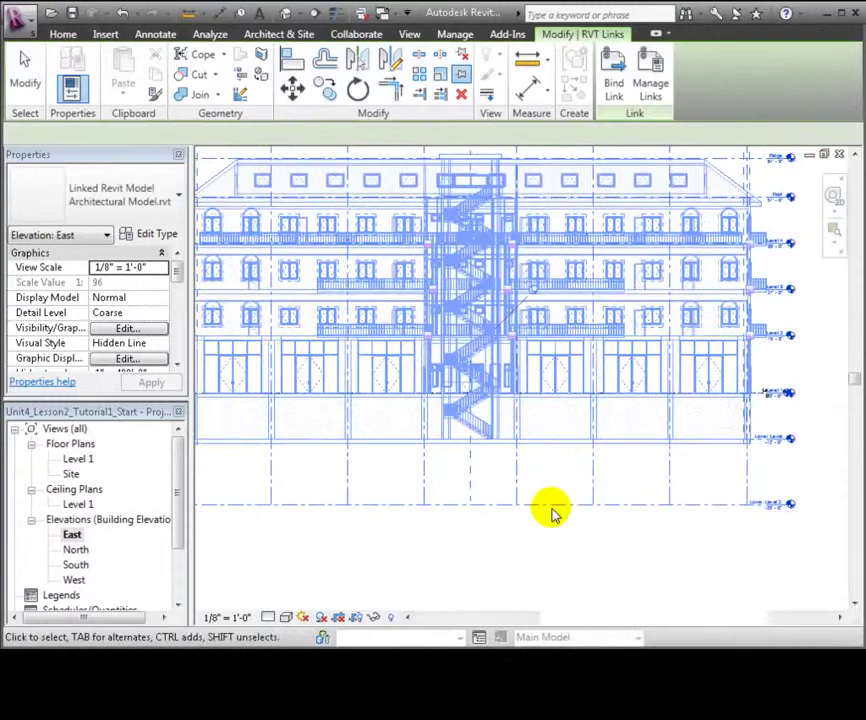
pyautogui.press('z')
pyautogui.press('f')
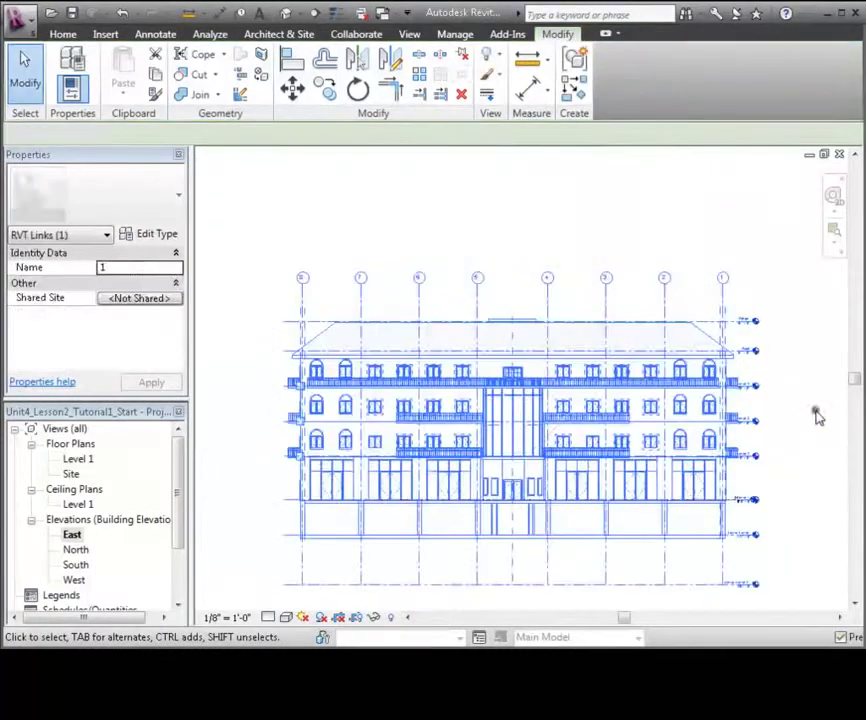
pyautogui.click(814, 413)
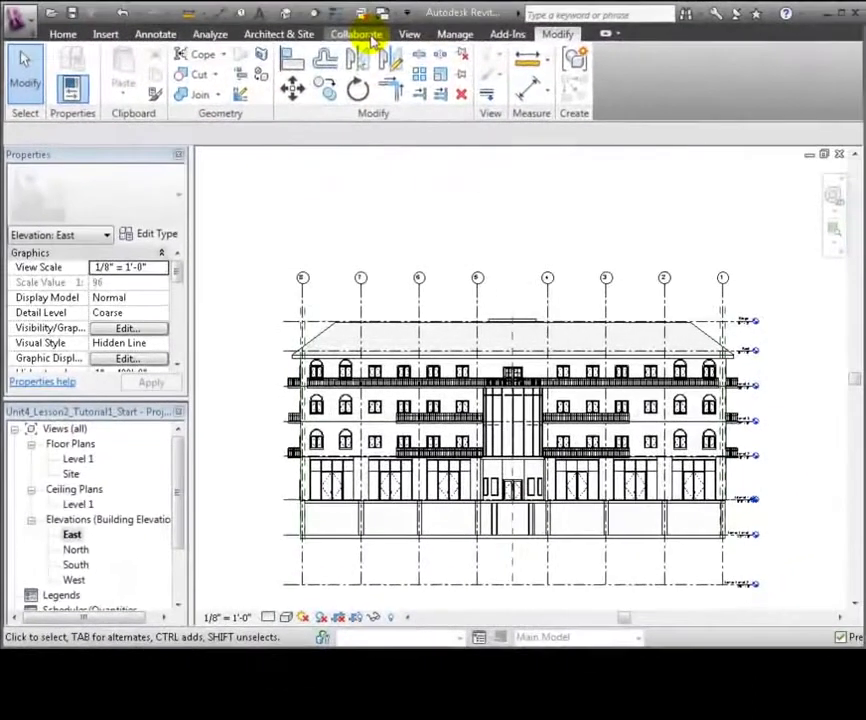
# - Start a Copy/Monitor session on the linked architectural model
pyautogui.click(366, 36)
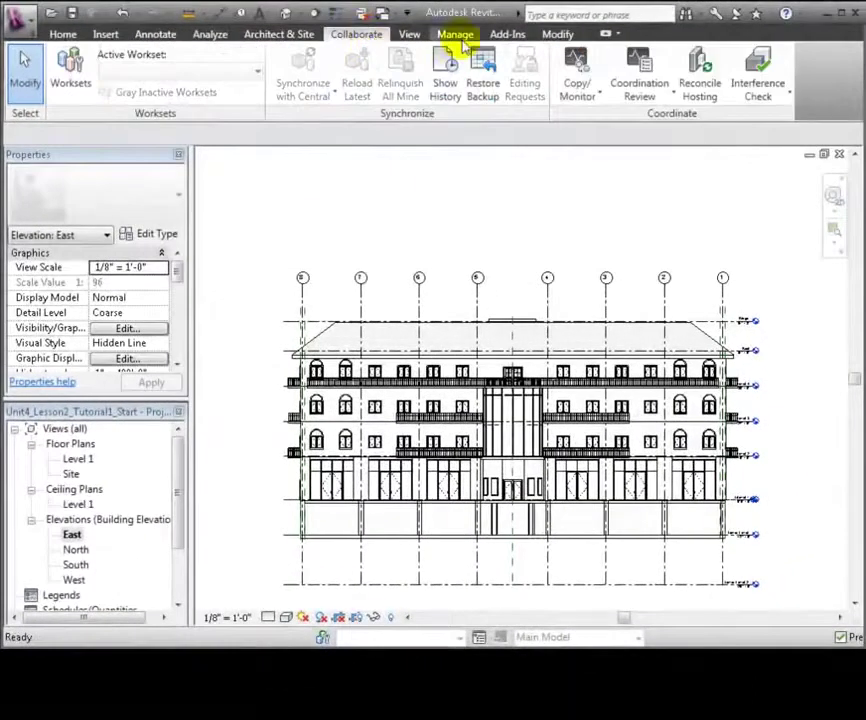
pyautogui.click(580, 90)
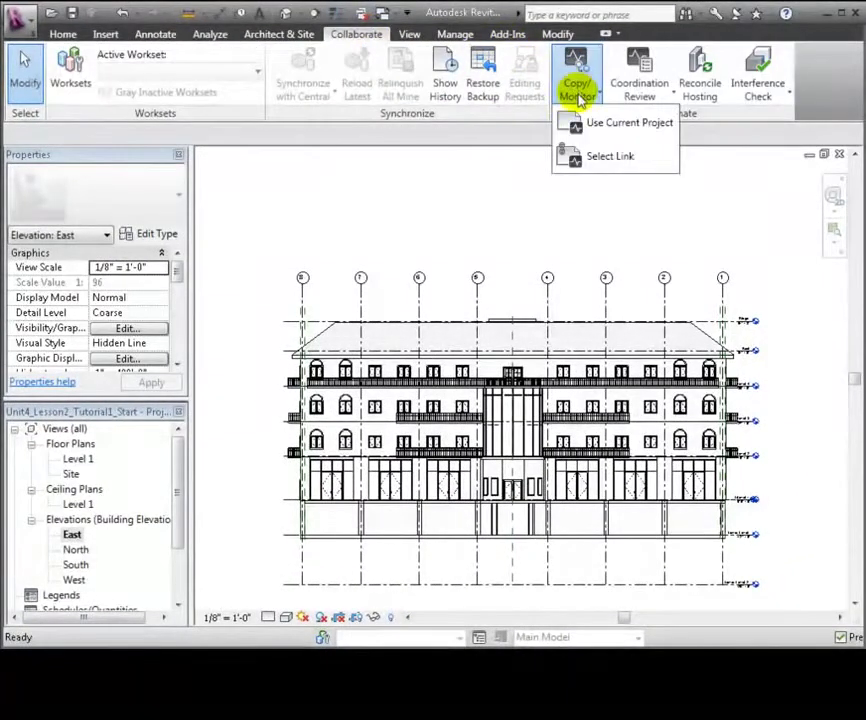
pyautogui.click(566, 156)
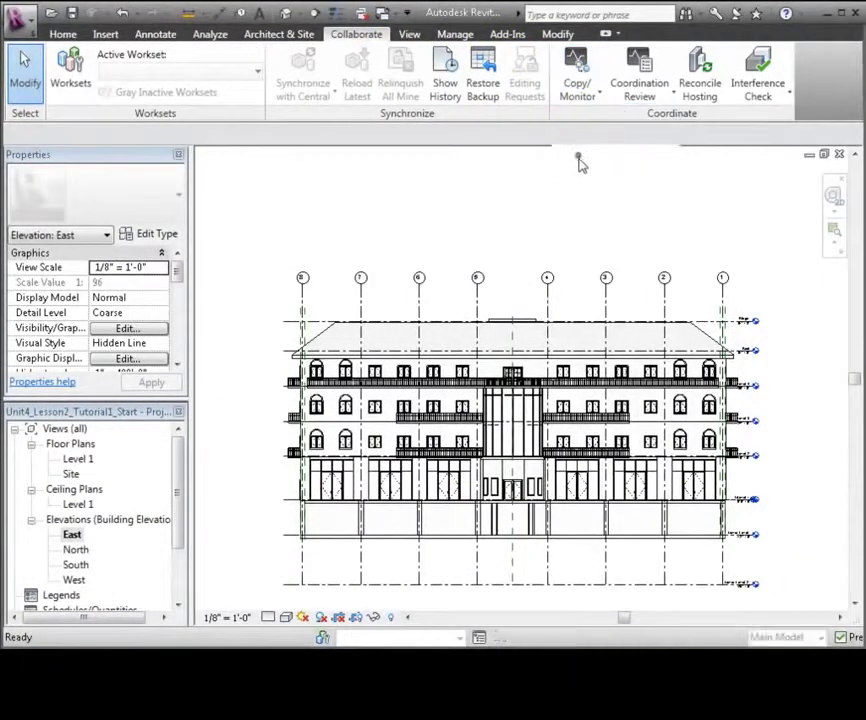
pyautogui.click(606, 284)
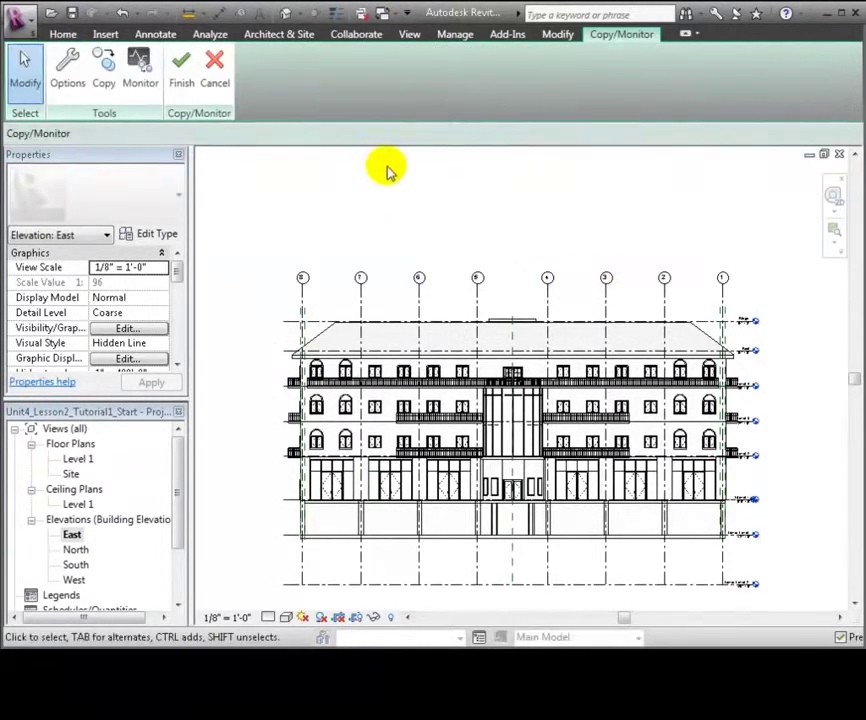
# - Examine the Copy/Monitor type mappings and copy parameters for levels, grids, columns, walls and floors, including the new-type choices for the 6" Concrete wall
pyautogui.click(66, 88)
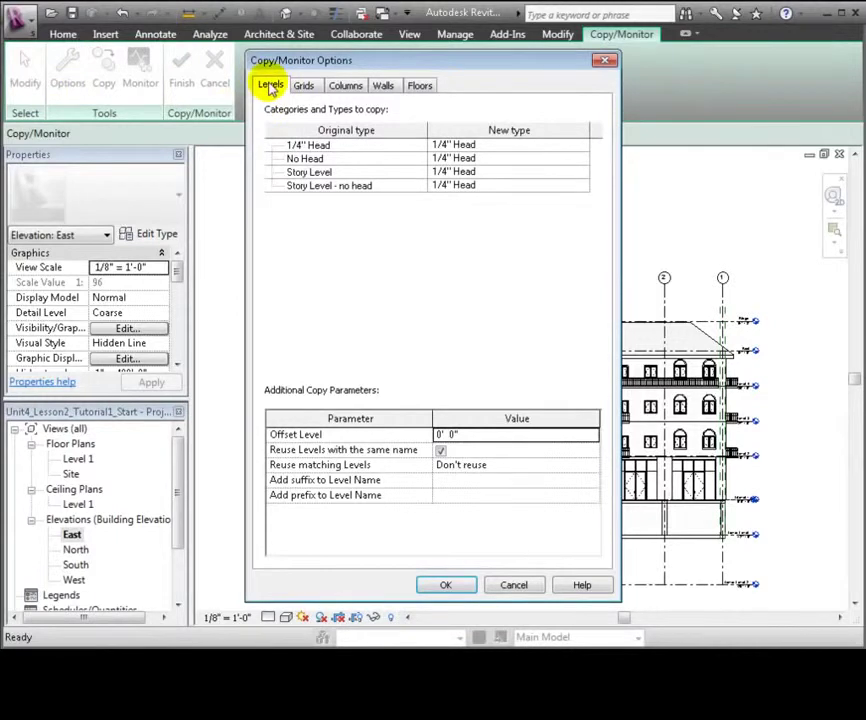
pyautogui.click(305, 86)
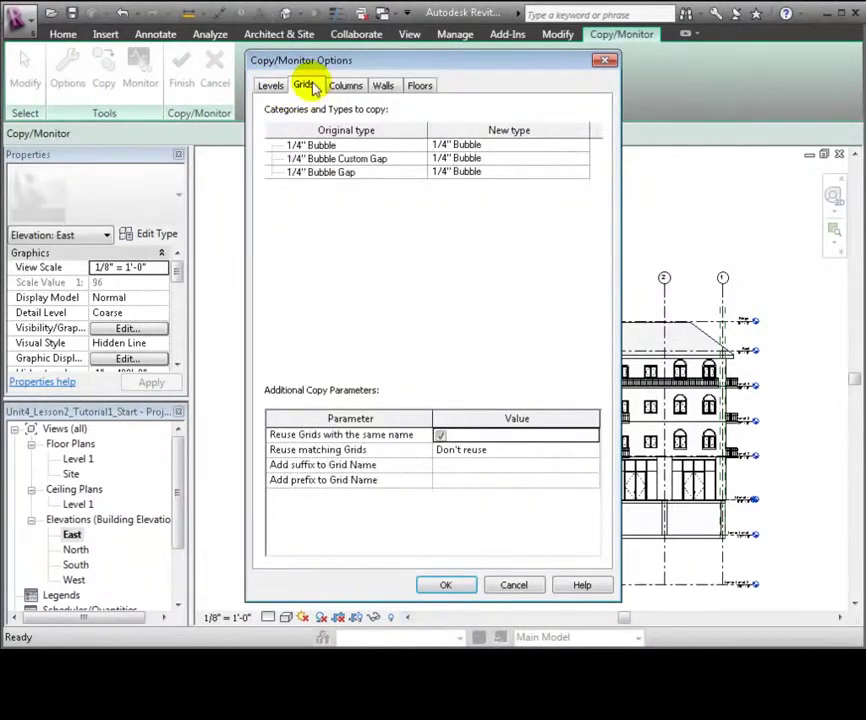
pyautogui.click(344, 88)
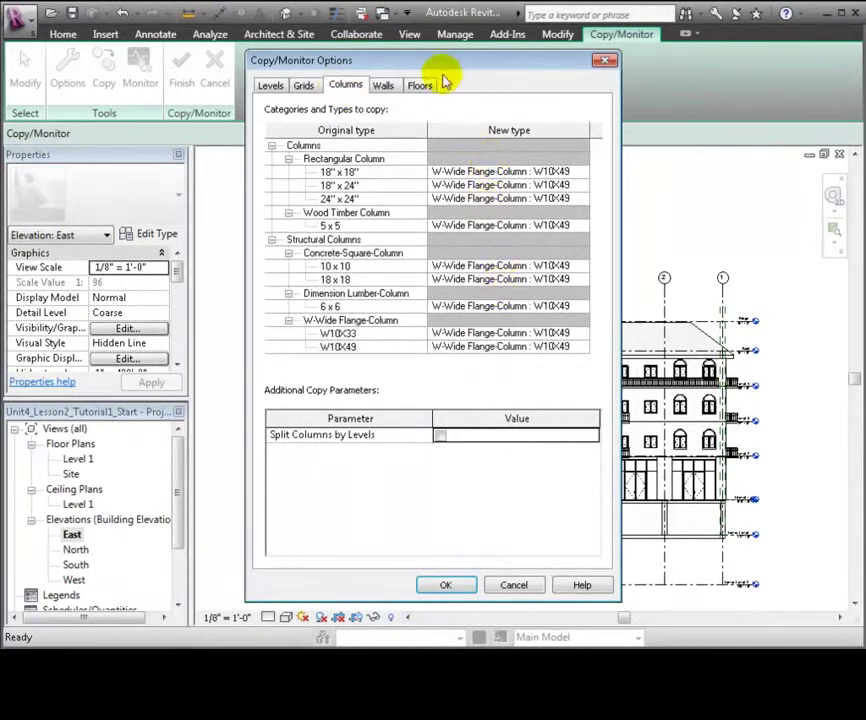
pyautogui.click(387, 86)
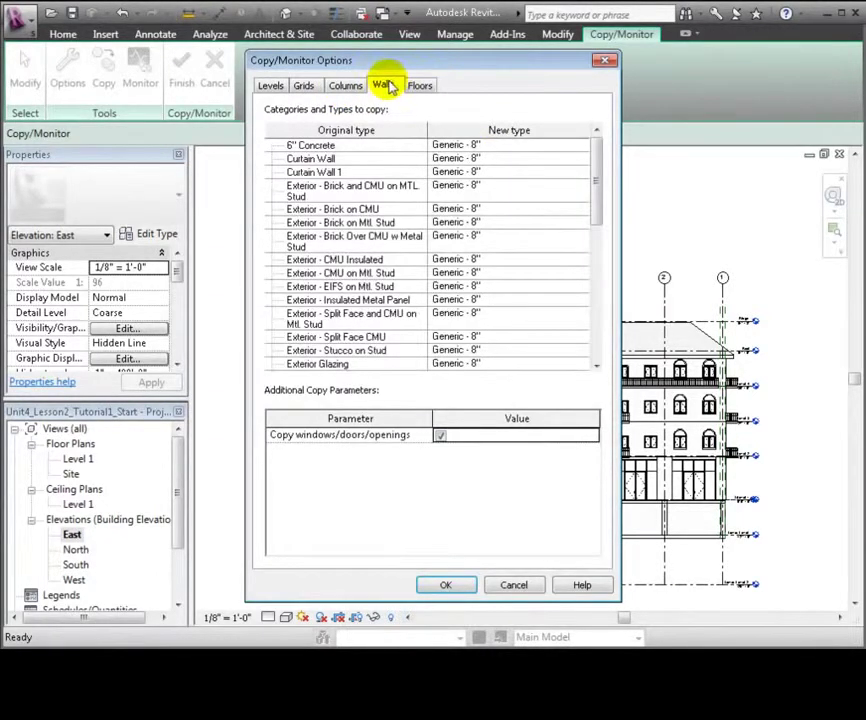
pyautogui.click(591, 147)
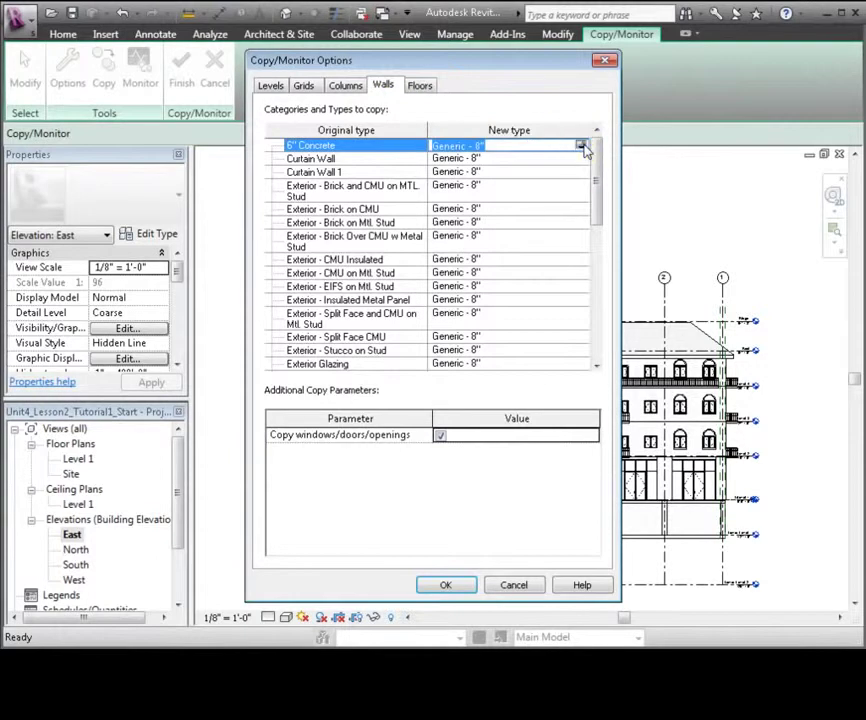
pyautogui.click(581, 146)
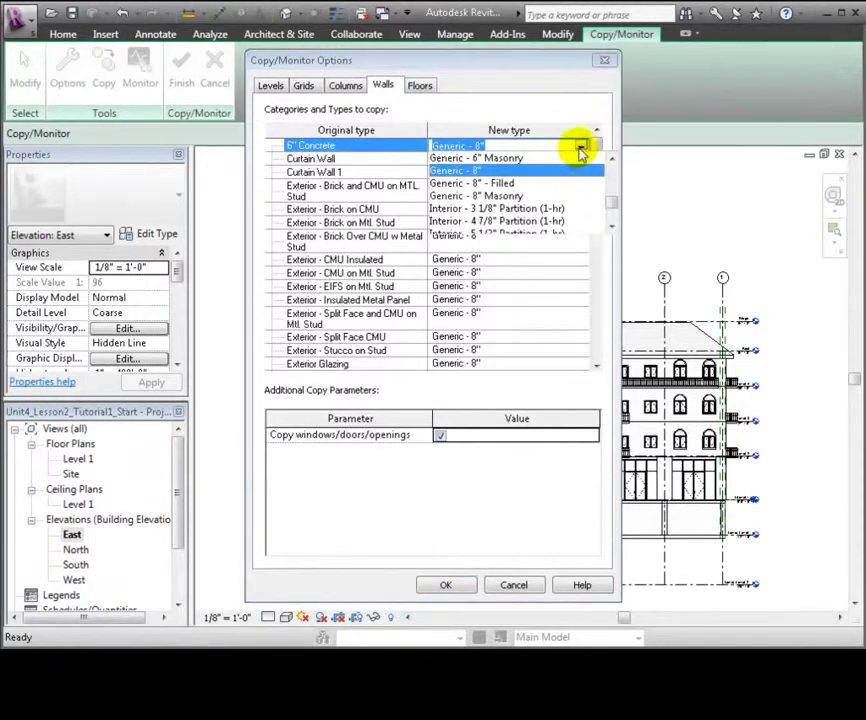
pyautogui.click(581, 150)
pyautogui.click(421, 87)
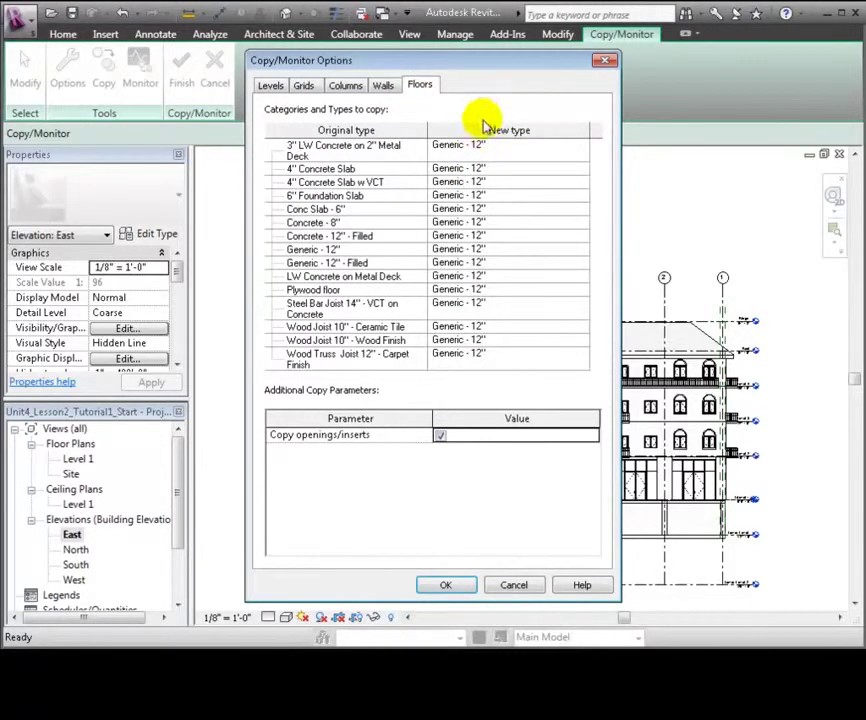
pyautogui.click(456, 591)
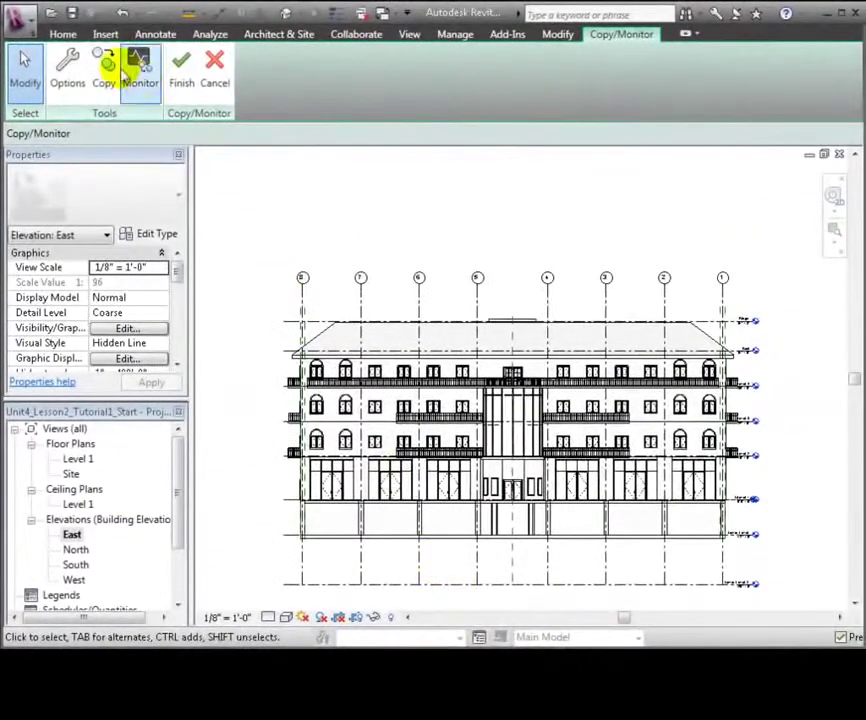
# - Copy and monitor all floors, grids, levels and structural columns of the link across the East elevation, leaving out the walls
pyautogui.click(104, 70)
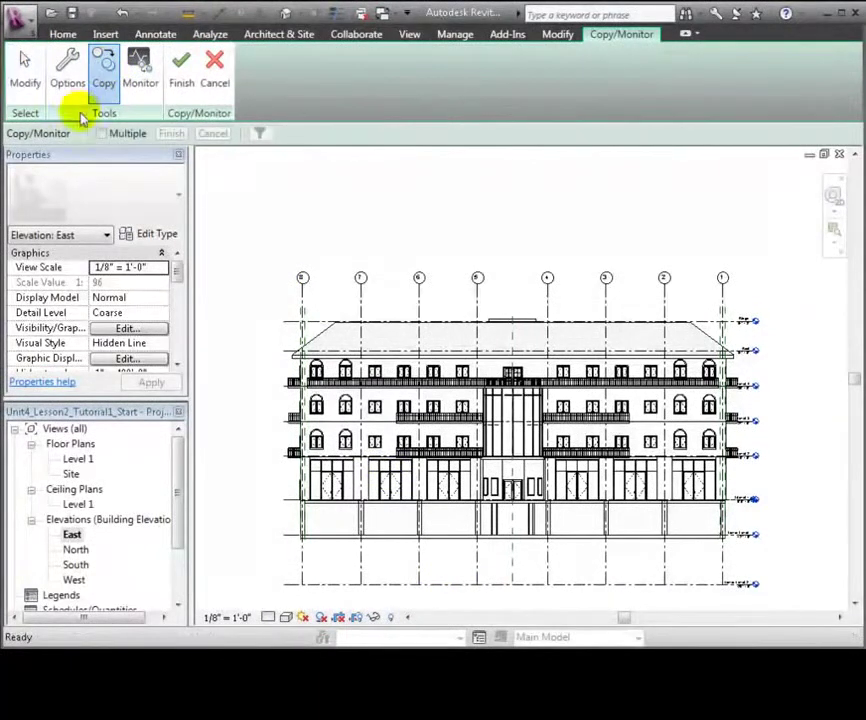
pyautogui.click(102, 133)
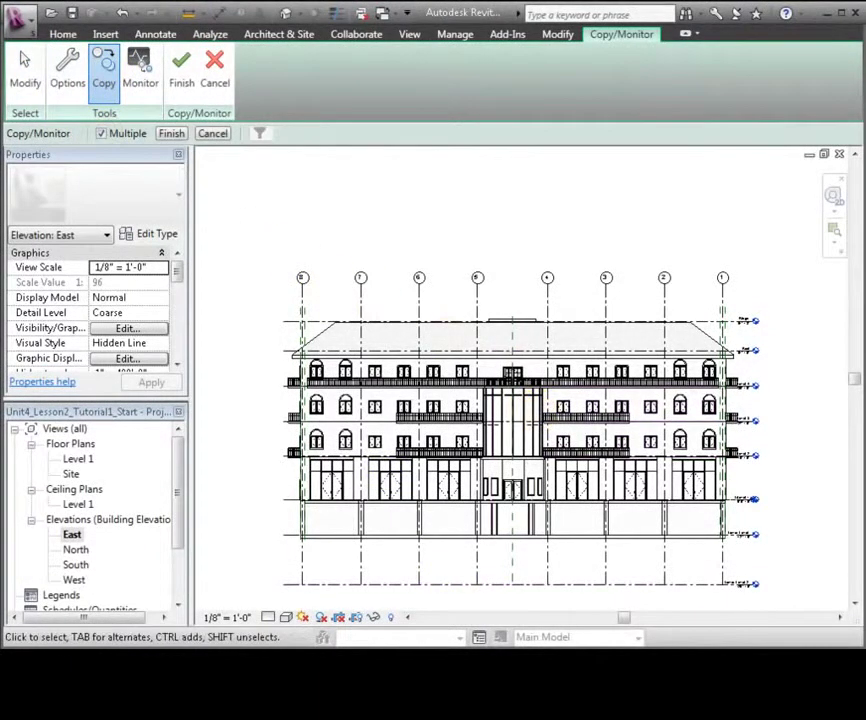
pyautogui.moveTo(790, 603); pyautogui.dragTo(240, 251)
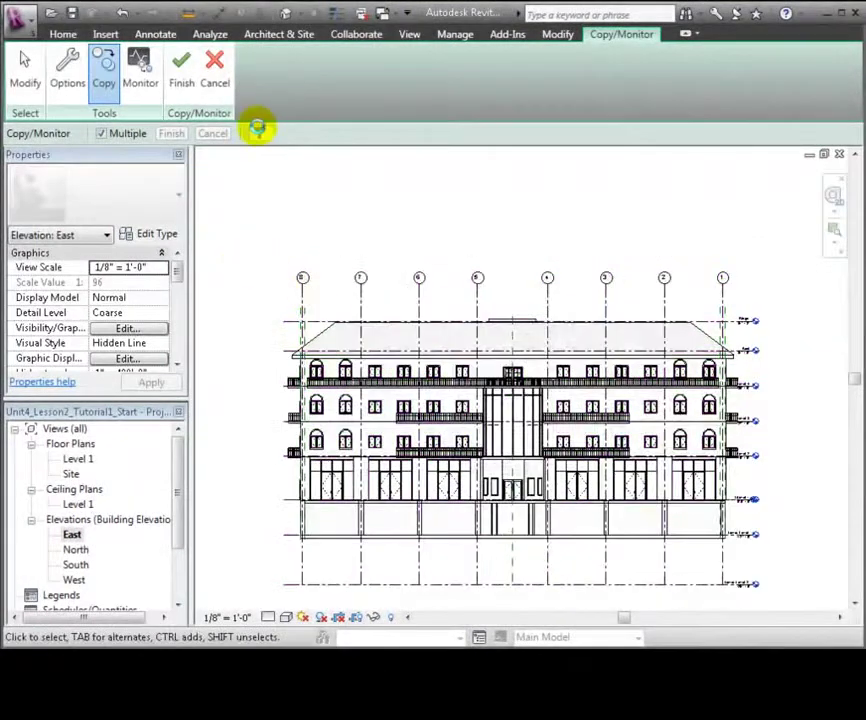
pyautogui.click(259, 135)
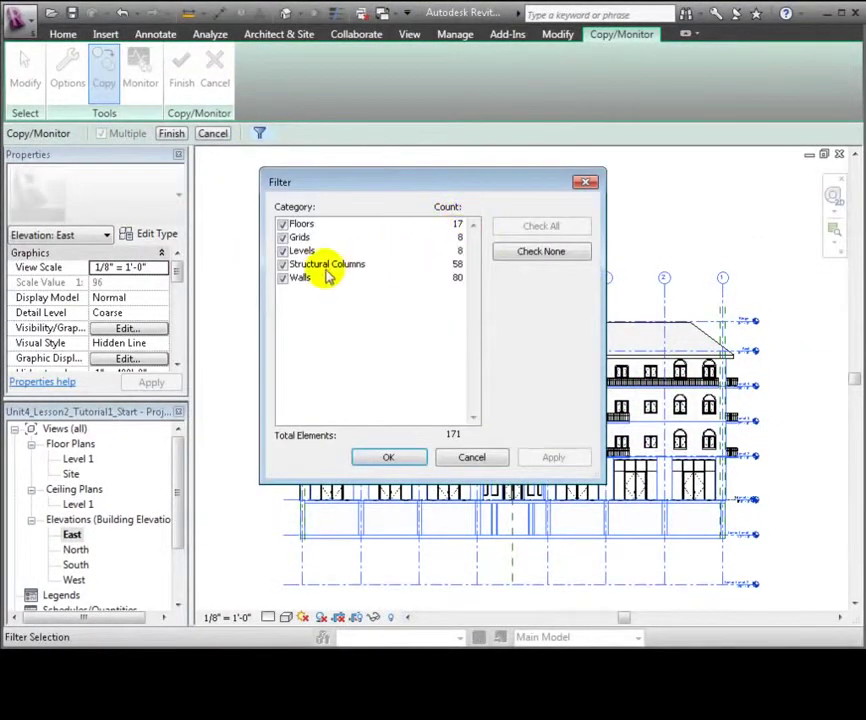
pyautogui.click(285, 279)
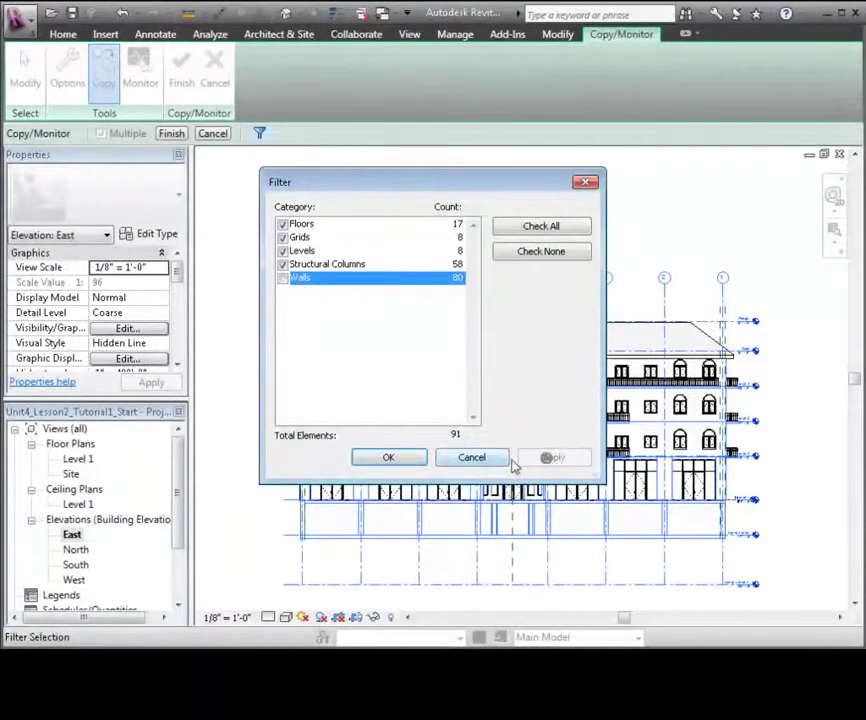
pyautogui.click(421, 463)
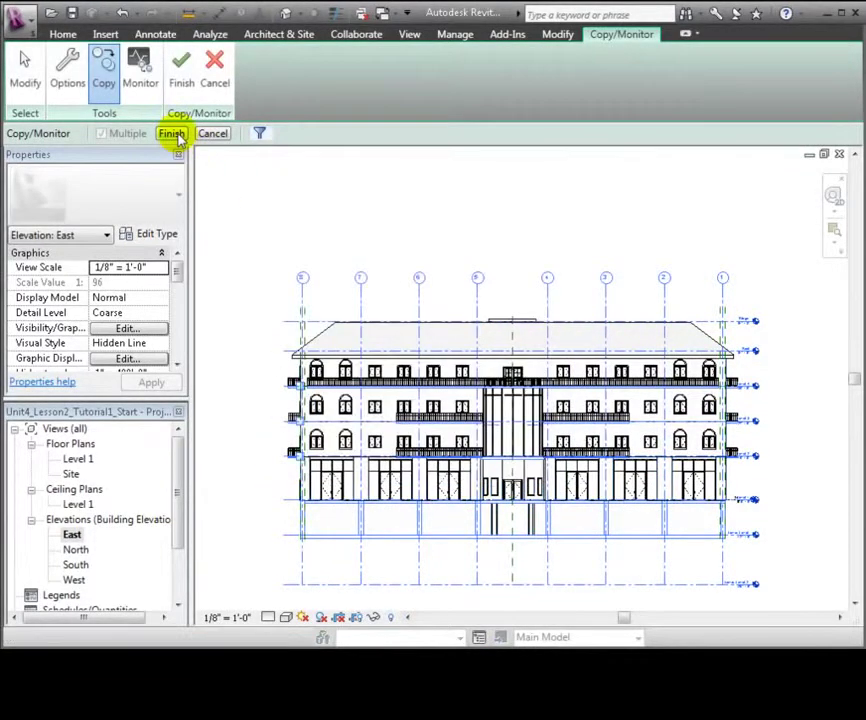
pyautogui.click(172, 134)
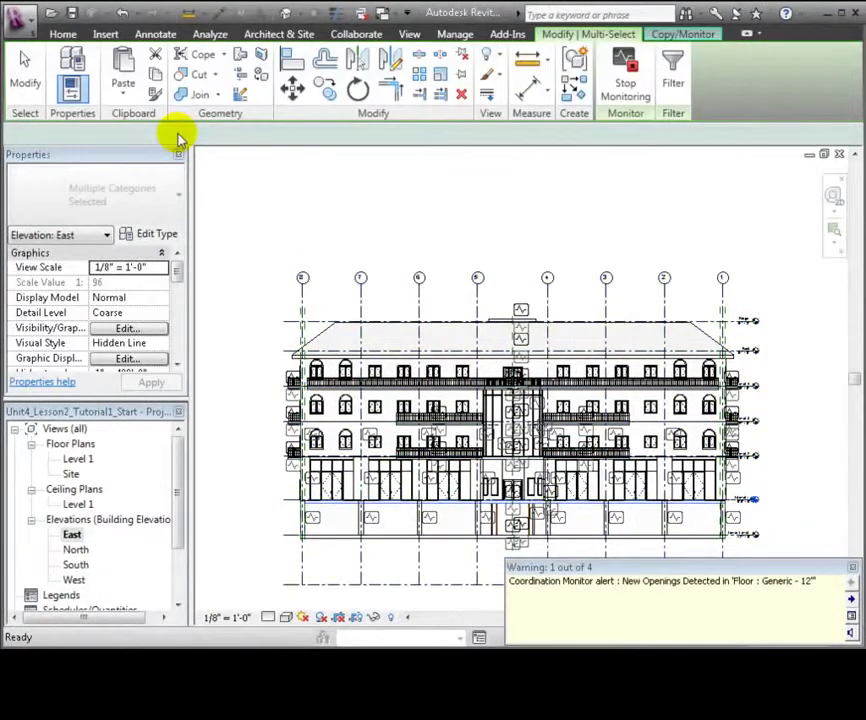
pyautogui.click(677, 599)
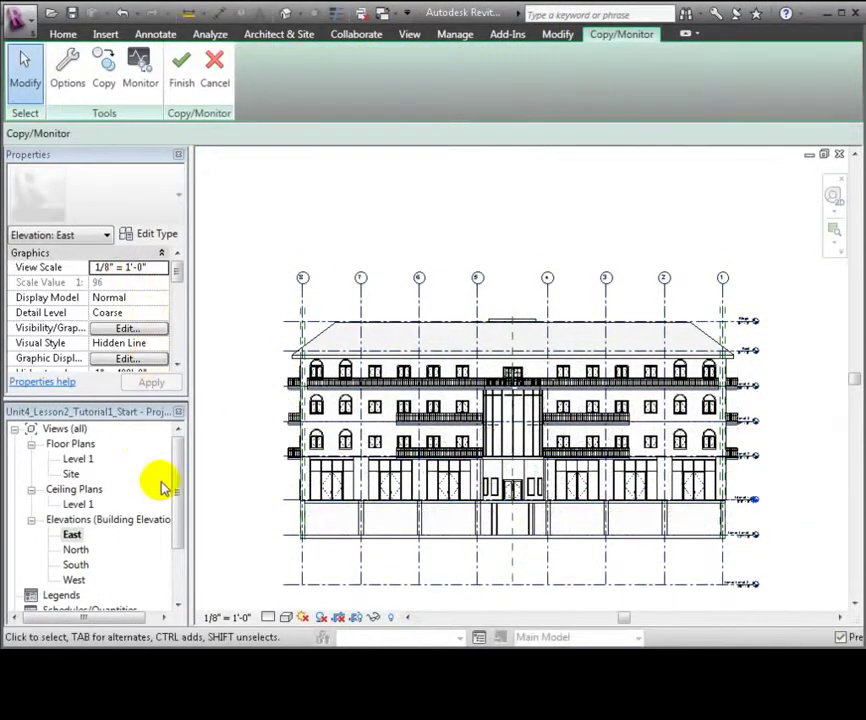
# - Copy and monitor only the linked model's grids in the South elevation, and finish the Copy/Monitor session
pyautogui.click(80, 535)
pyautogui.doubleClick(84, 567)
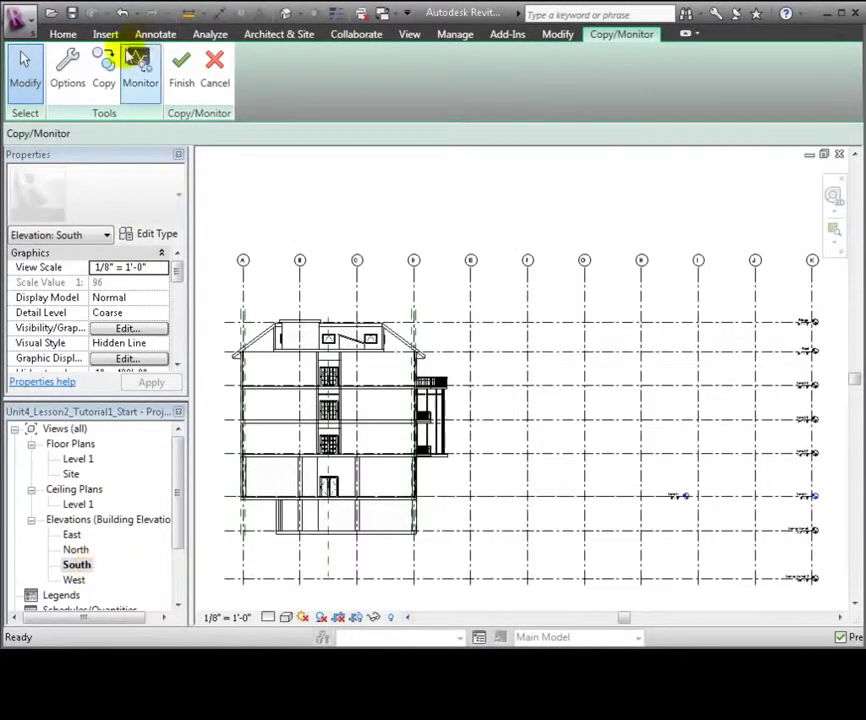
pyautogui.click(108, 68)
pyautogui.scroll(-1, 400, 455)
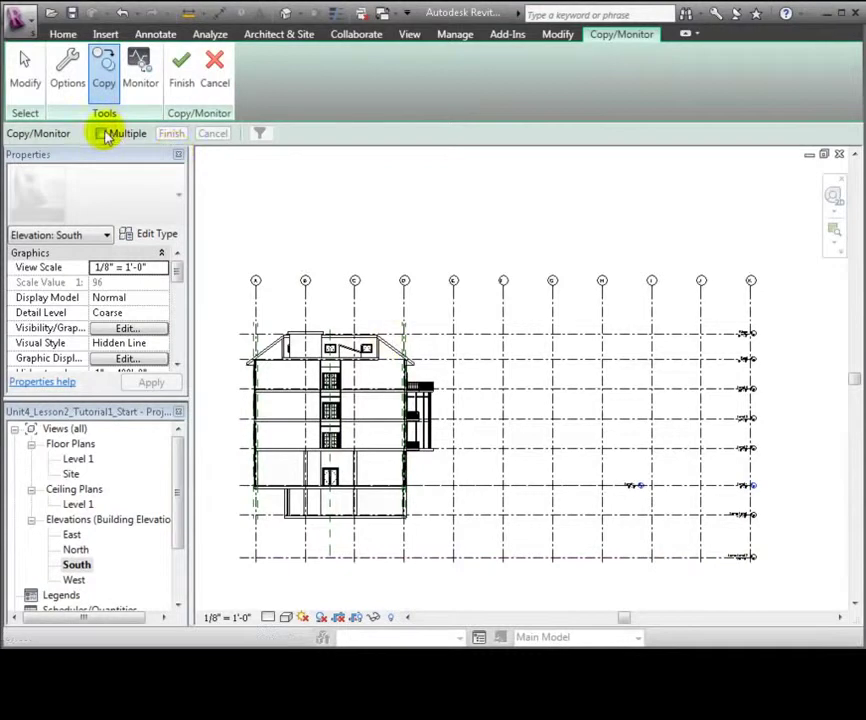
pyautogui.moveTo(777, 568); pyautogui.dragTo(229, 247)
pyautogui.click(259, 133)
pyautogui.click(546, 258)
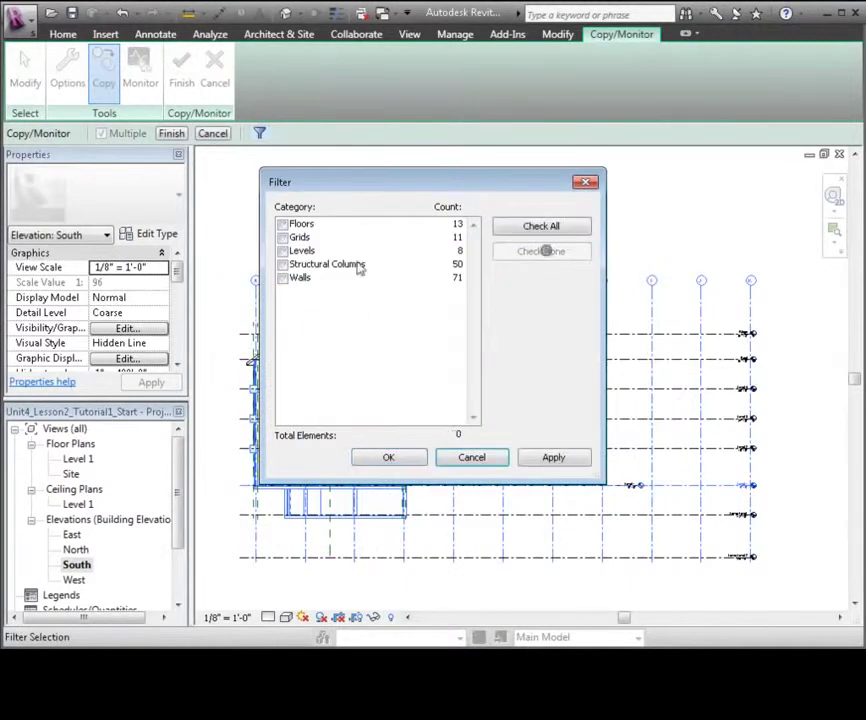
pyautogui.click(283, 238)
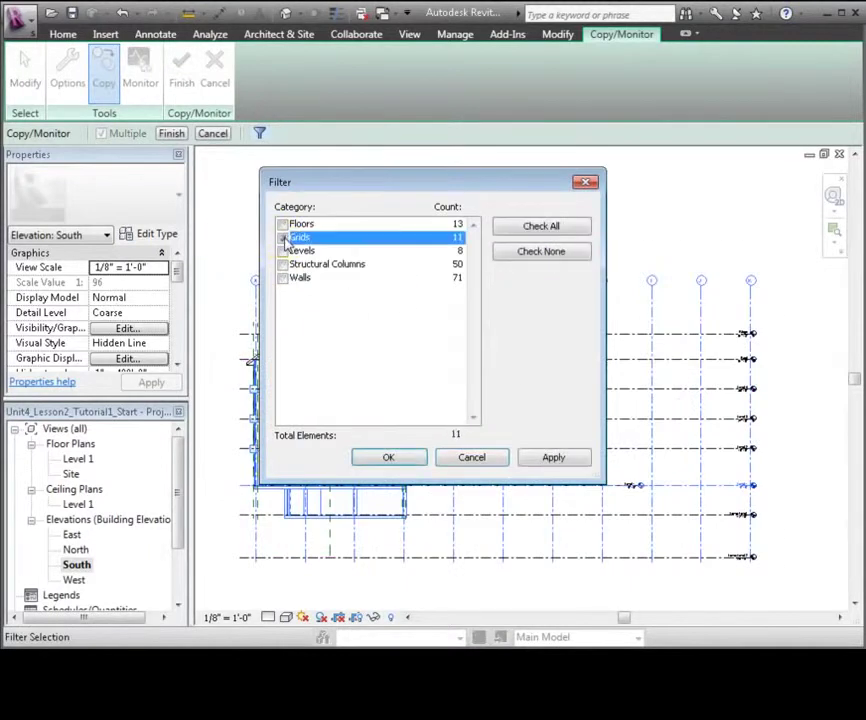
pyautogui.click(380, 458)
pyautogui.click(174, 133)
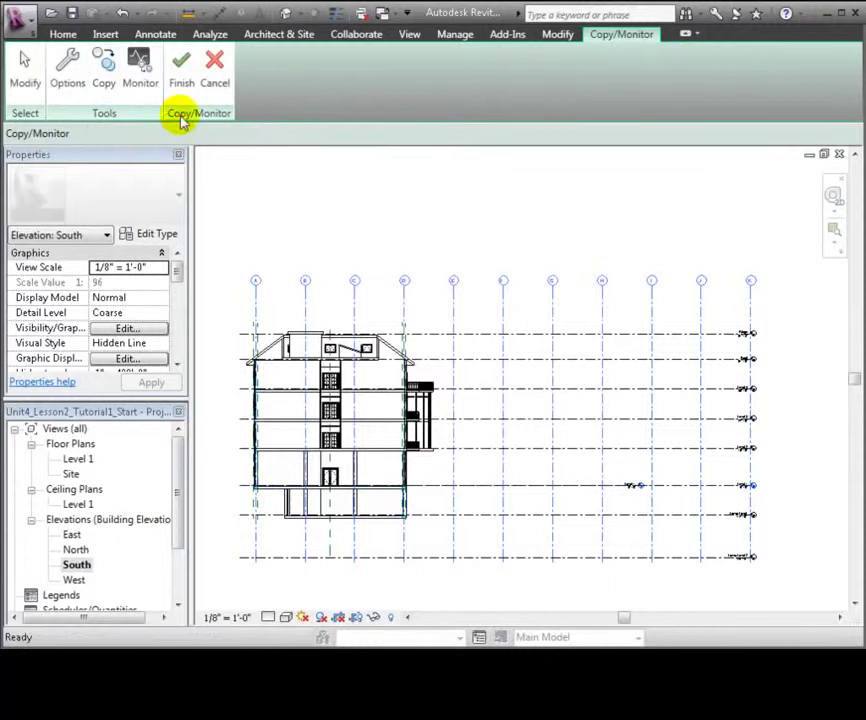
pyautogui.click(648, 36)
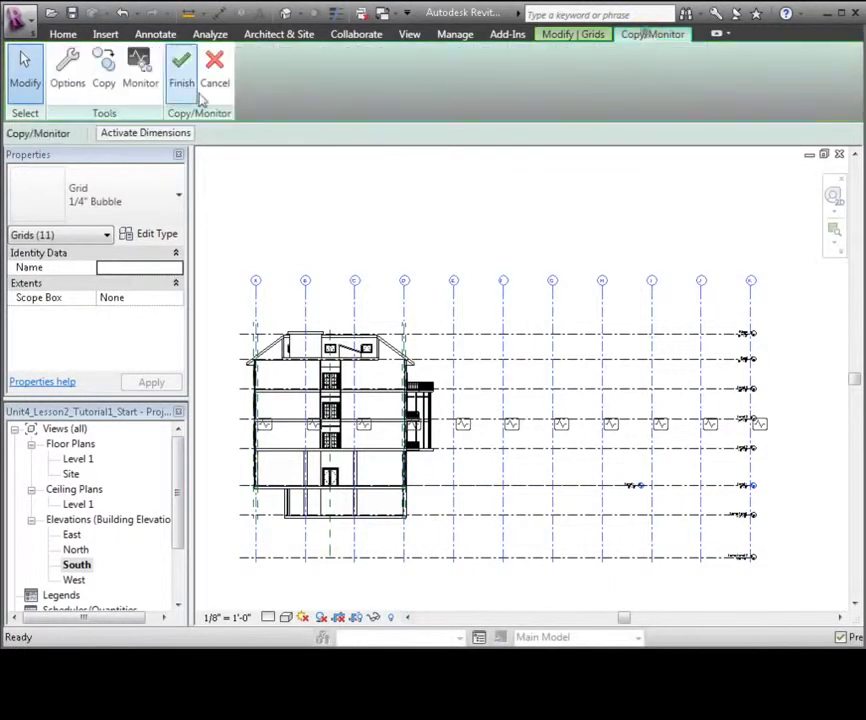
pyautogui.click(170, 90)
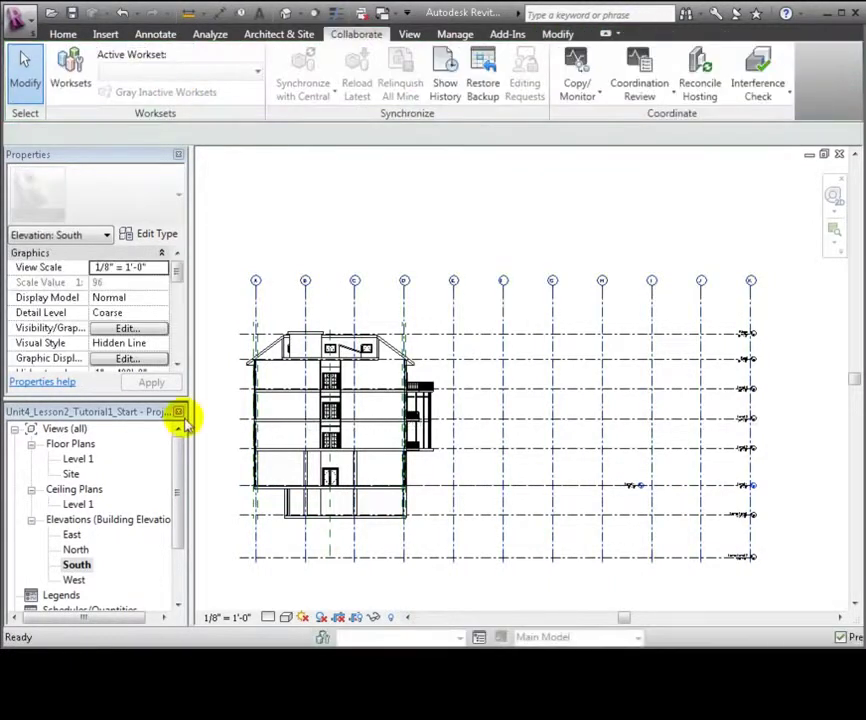
# - Open the East elevation, and start a Copy/Monitor session on the linked architectural model in the 3D view
pyautogui.click(71, 536)
pyautogui.doubleClick(71, 536)
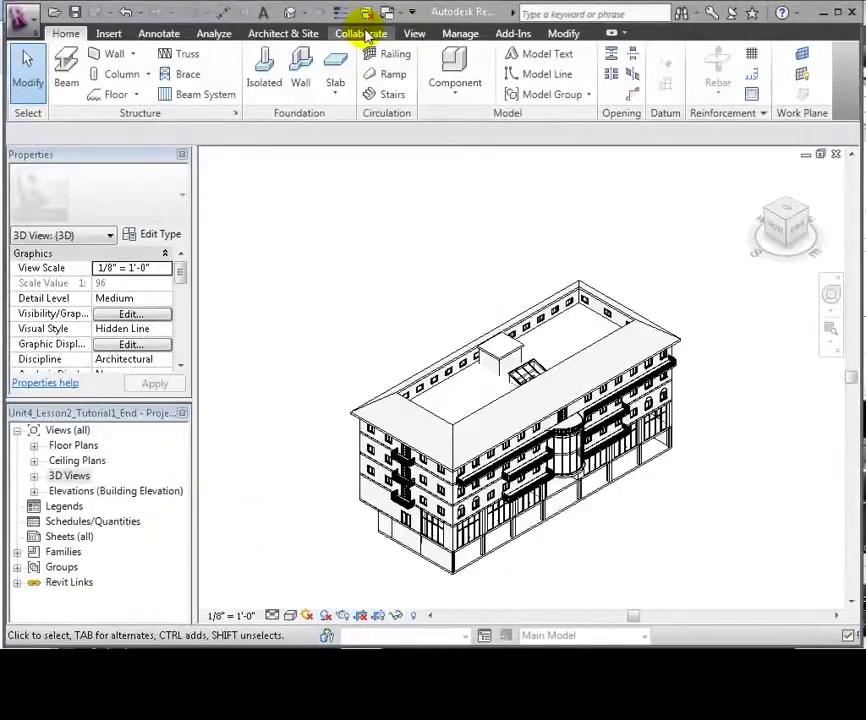
pyautogui.click(367, 35)
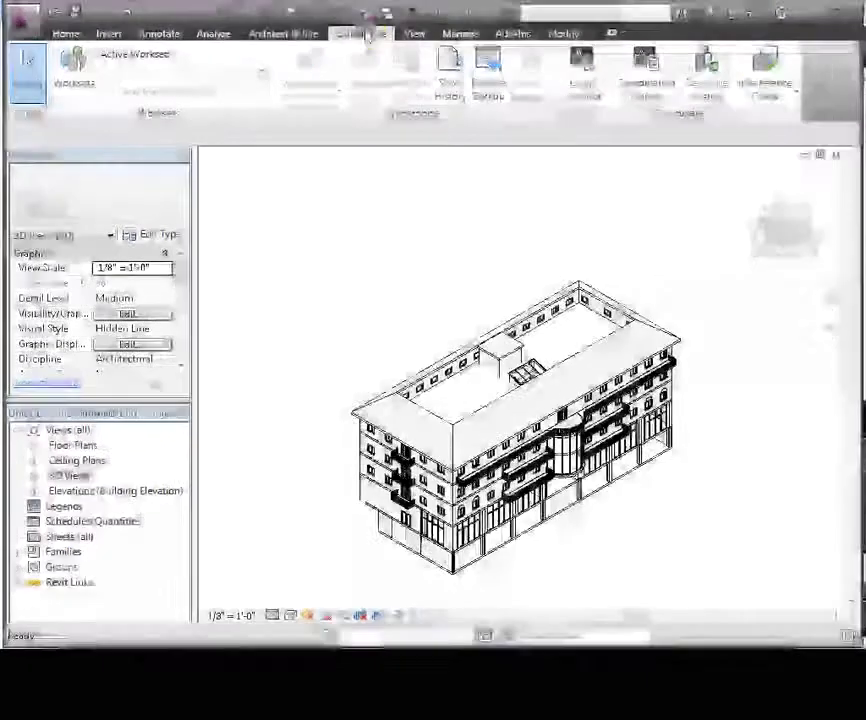
pyautogui.click(583, 80)
pyautogui.click(605, 157)
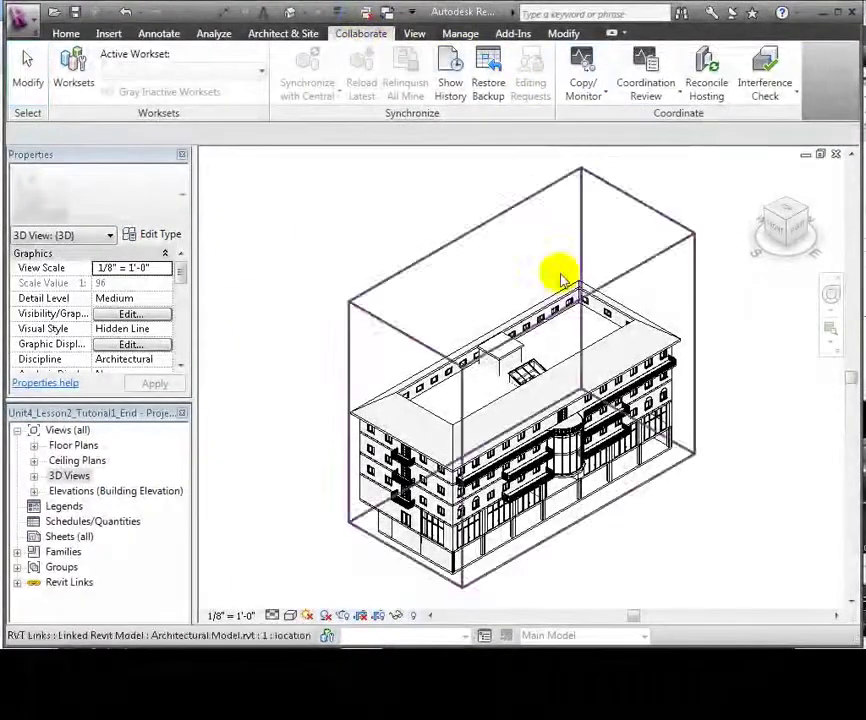
pyautogui.click(560, 275)
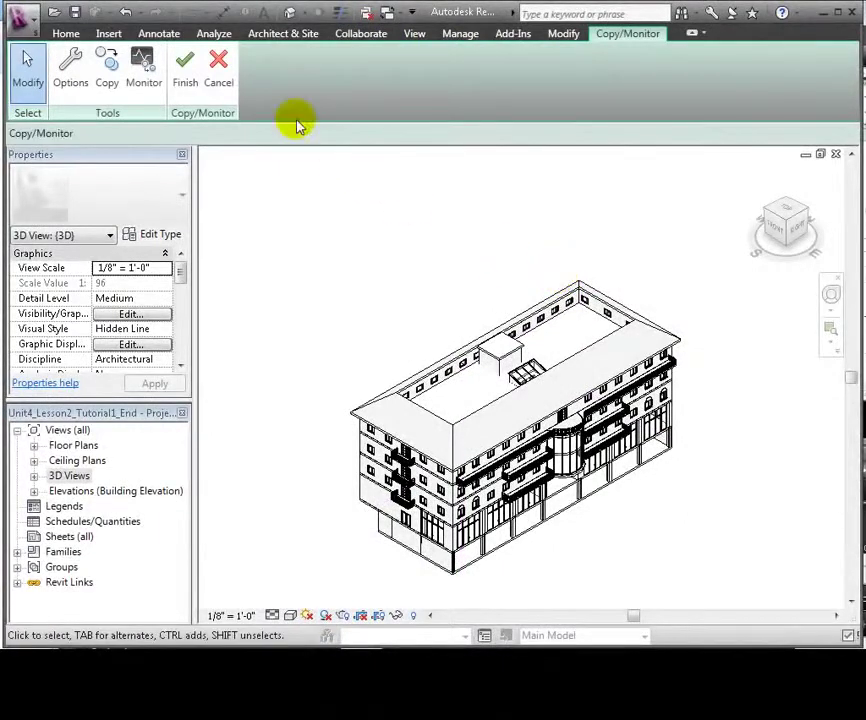
# - Copy and monitor individual lower-level walls of the linked model in the 3D view, and finish the Copy/Monitor session
pyautogui.click(108, 78)
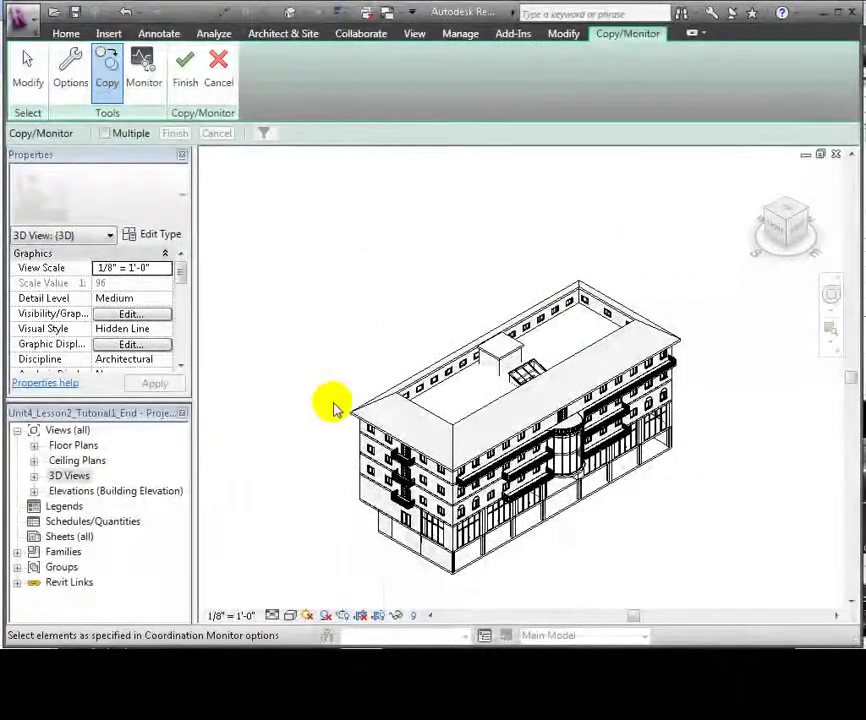
pyautogui.scroll(5, 335, 392)
pyautogui.moveTo(337, 387); pyautogui.dragTo(265, 174, button='middle')
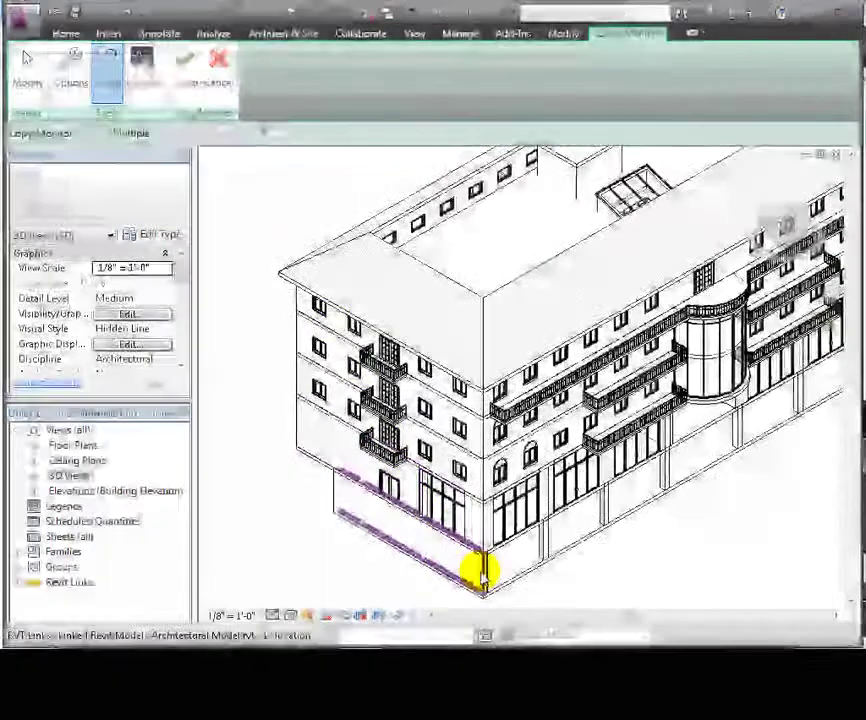
pyautogui.keyDown('shift'); pyautogui.moveTo(294, 512); pyautogui.dragTo(474, 470, button='middle'); pyautogui.keyUp('shift')
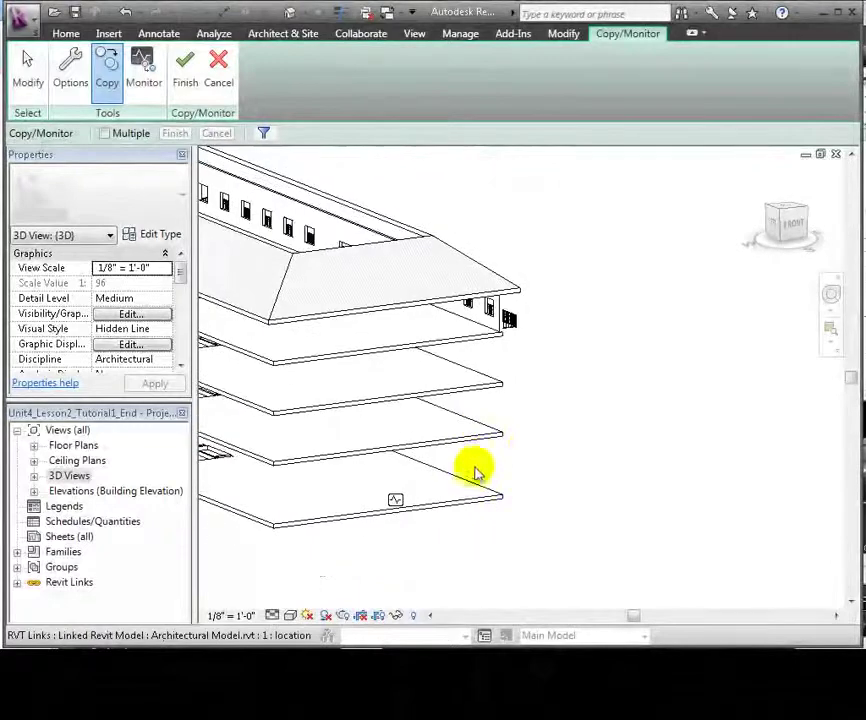
pyautogui.moveTo(574, 429); pyautogui.dragTo(718, 462, button='middle')
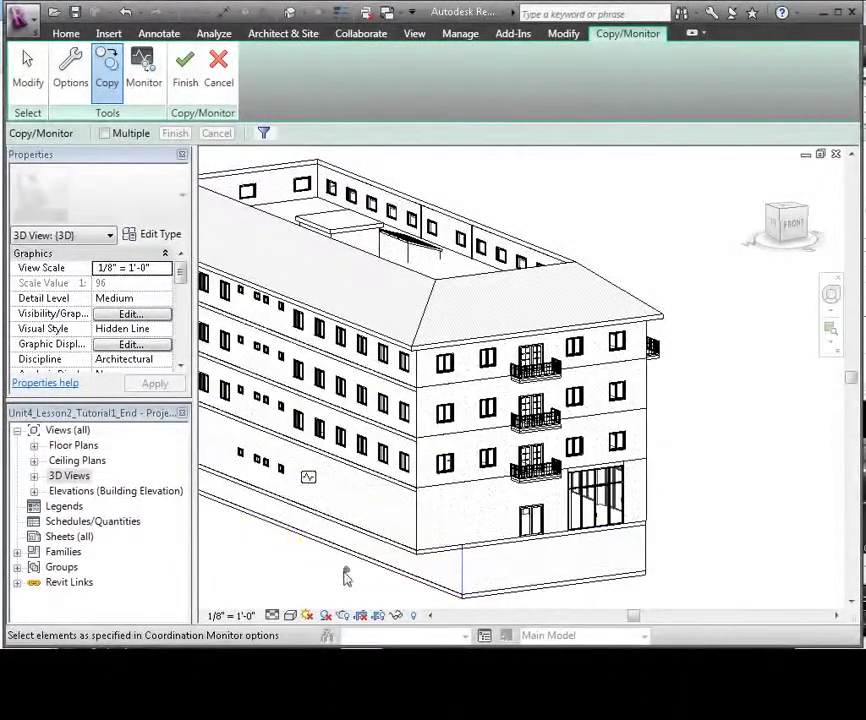
pyautogui.keyDown('shift'); pyautogui.moveTo(280, 526); pyautogui.dragTo(631, 508, button='middle'); pyautogui.keyUp('shift')
pyautogui.scroll(-2, 443, 547)
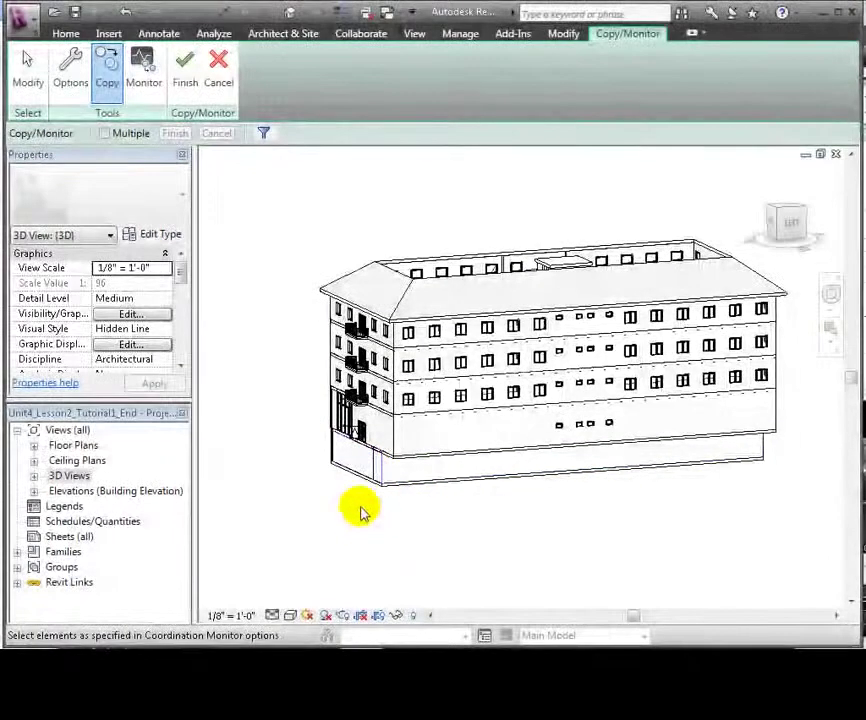
pyautogui.click(186, 76)
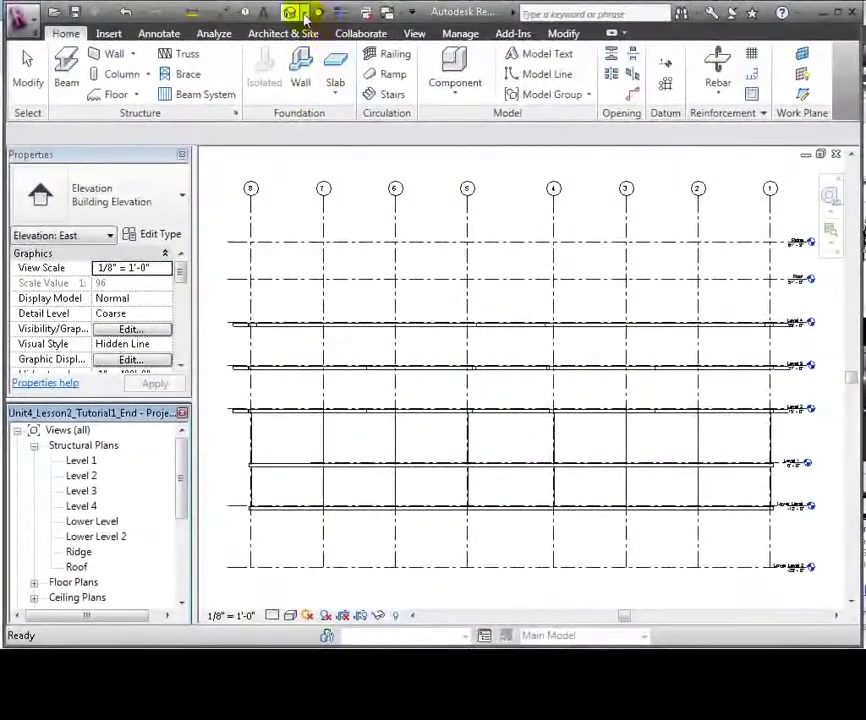
# - Open the default 3D view and make a plain duplicate of the {3D} view, without detailing
pyautogui.click(305, 17)
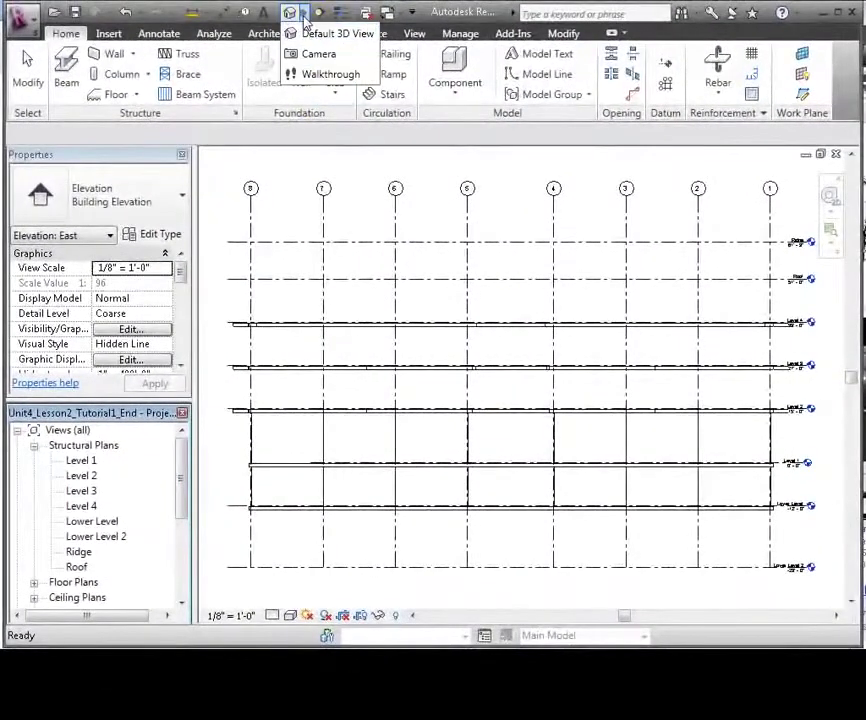
pyautogui.click(303, 39)
pyautogui.moveTo(181, 453); pyautogui.dragTo(182, 482)
pyautogui.click(34, 537)
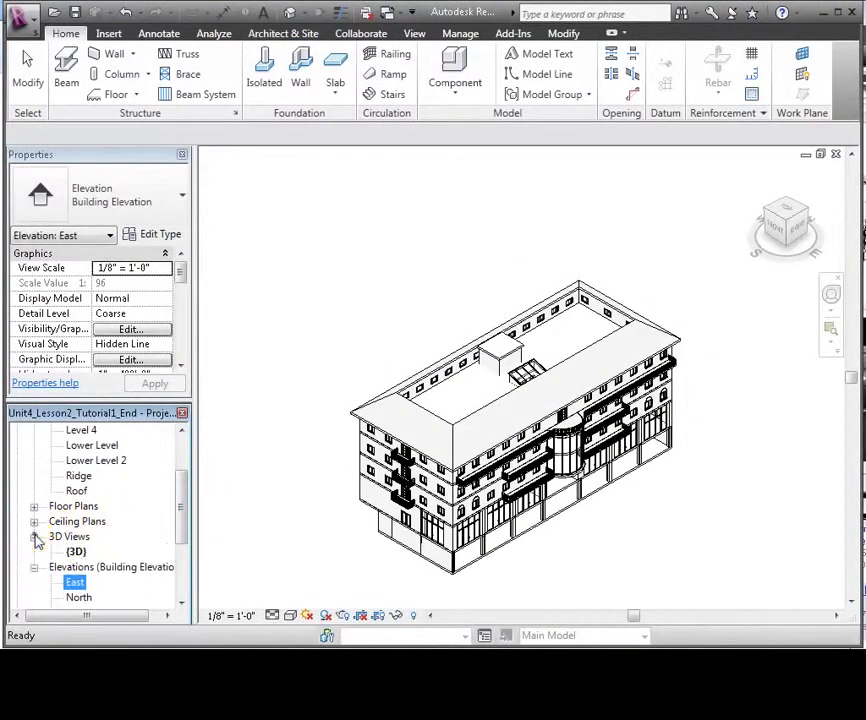
pyautogui.click(76, 552)
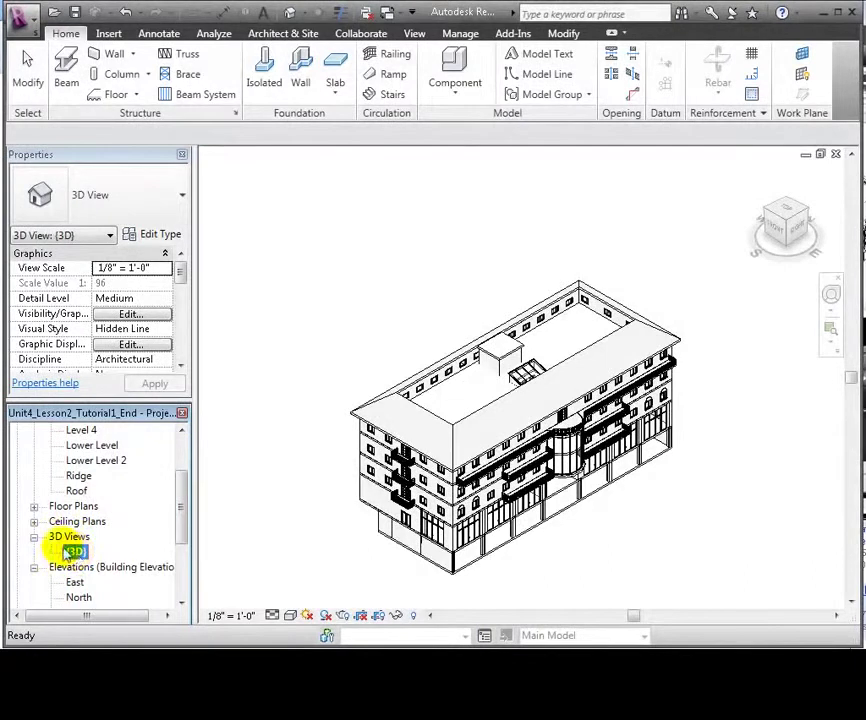
pyautogui.rightClick(76, 553)
pyautogui.moveTo(168, 362)
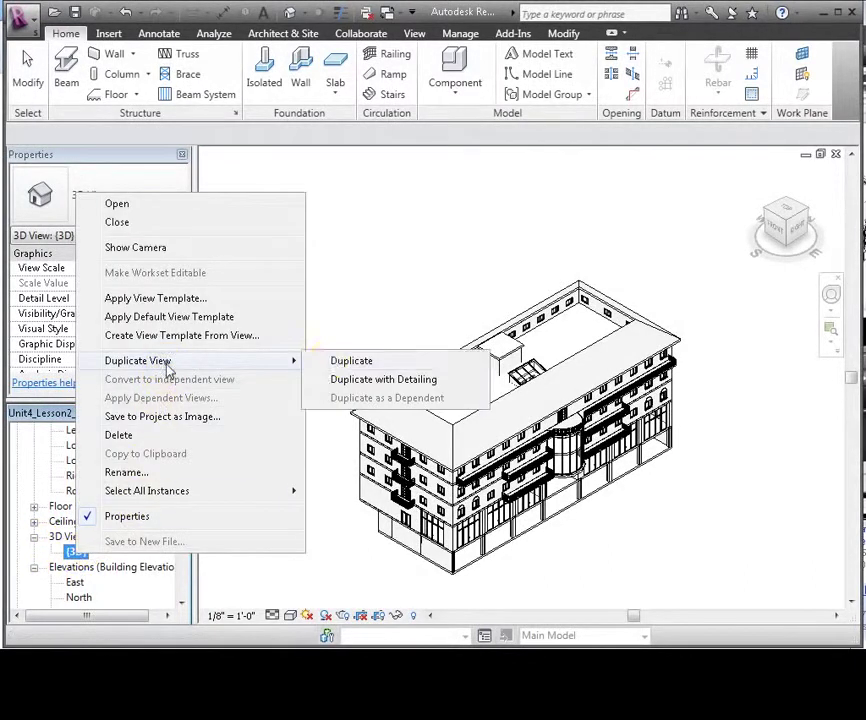
pyautogui.click(334, 362)
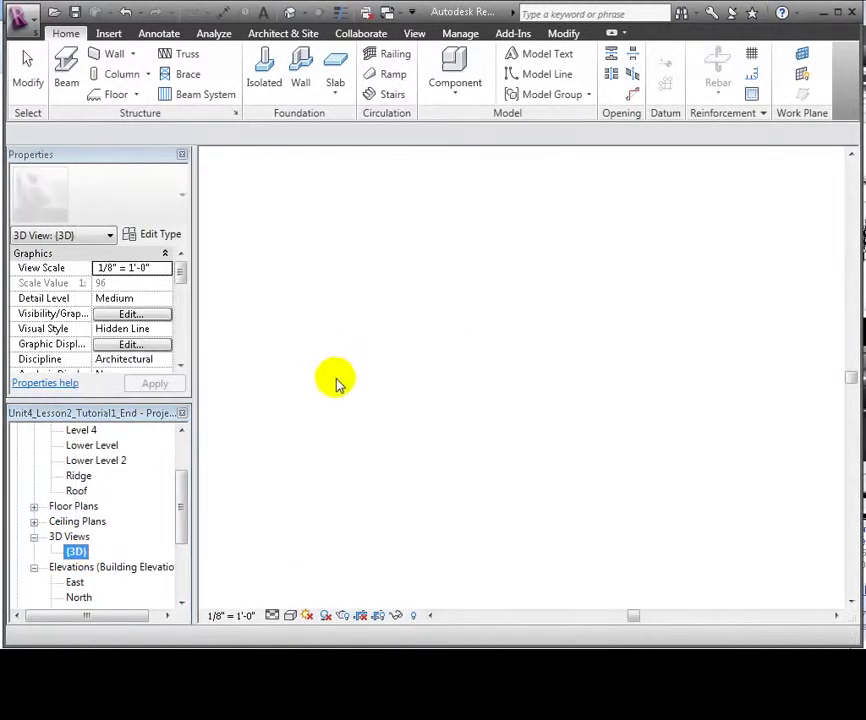
# - Rename the duplicated 3D view as 3D Without Linked Architectural Model
pyautogui.click(82, 552)
pyautogui.rightClick(88, 552)
pyautogui.click(160, 468)
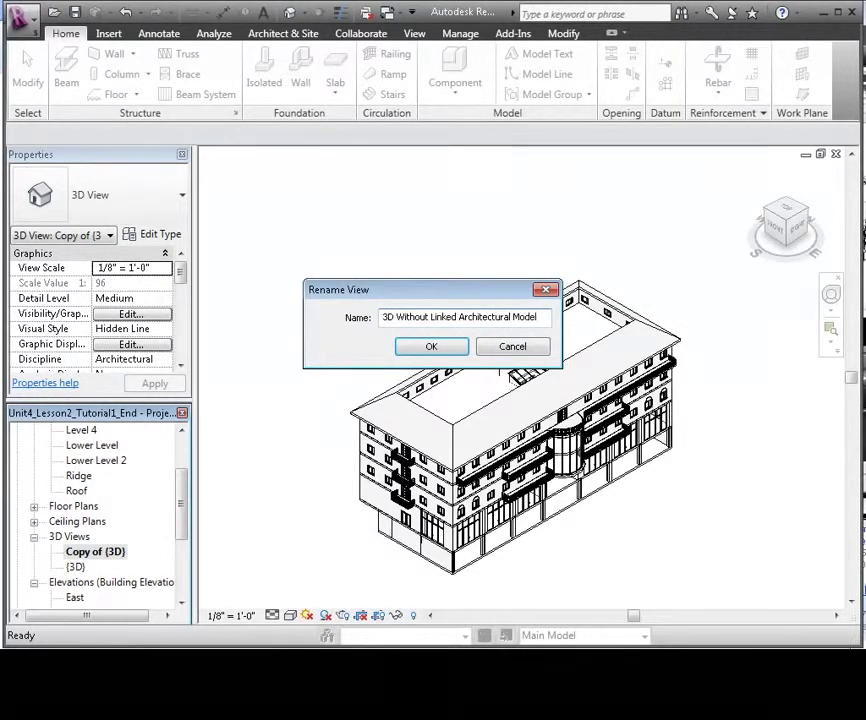
pyautogui.click(428, 347)
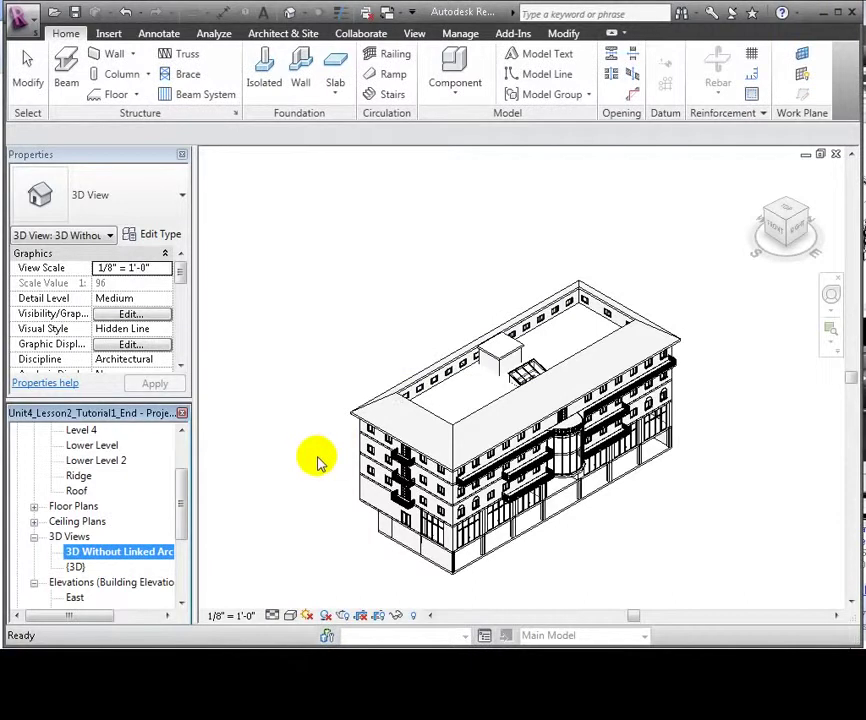
# - Hide the Architectural Model.rvt link in the duplicated 3D view through its visibility overrides, and inspect the copied floors and columns
pyautogui.click(290, 405)
pyautogui.press('v')
pyautogui.press('v')
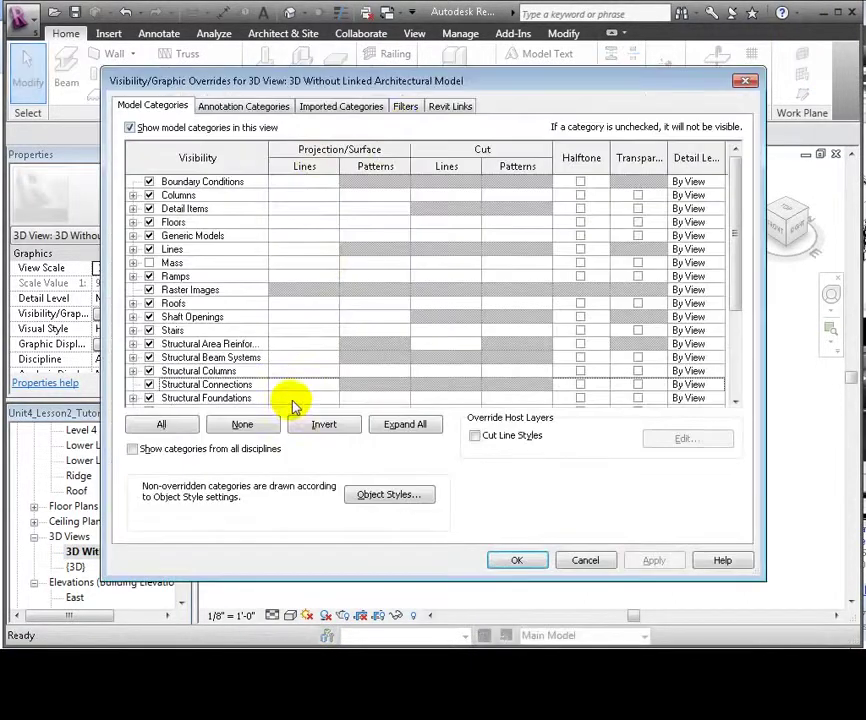
pyautogui.click(449, 105)
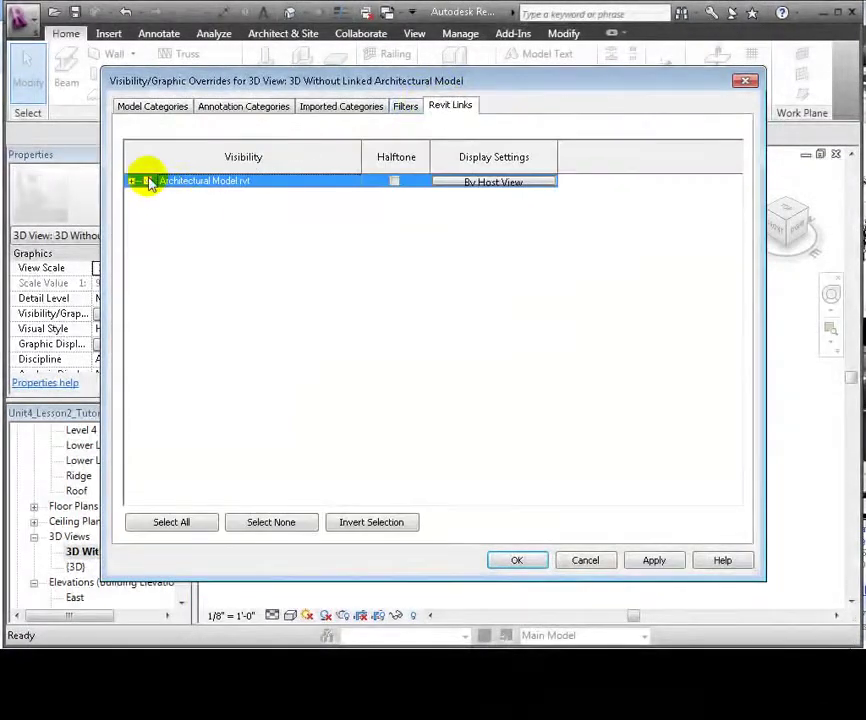
pyautogui.click(654, 560)
pyautogui.click(536, 562)
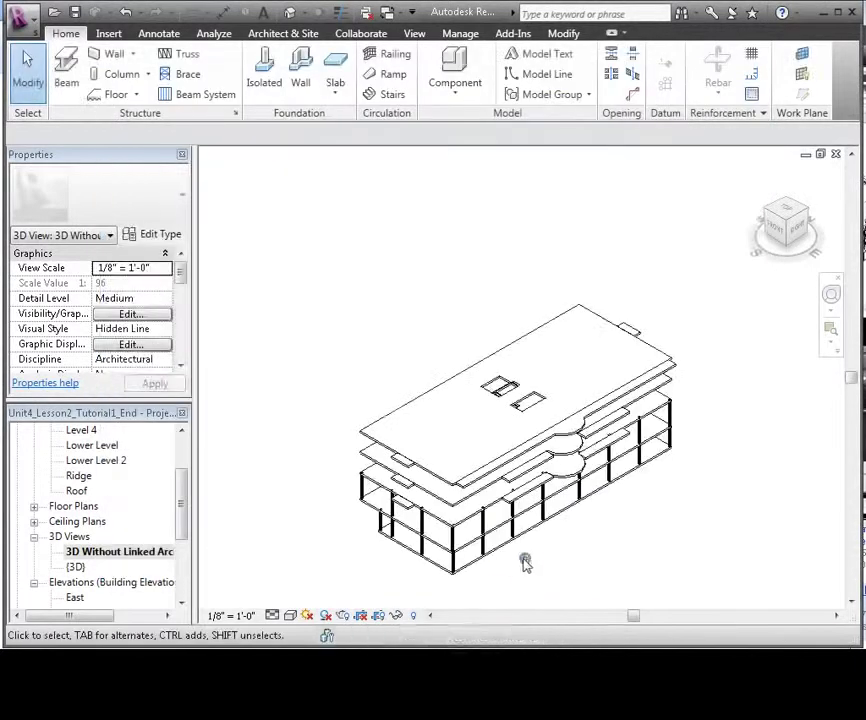
pyautogui.keyDown('shift'); pyautogui.moveTo(327, 465); pyautogui.dragTo(324, 421, button='middle'); pyautogui.keyUp('shift')
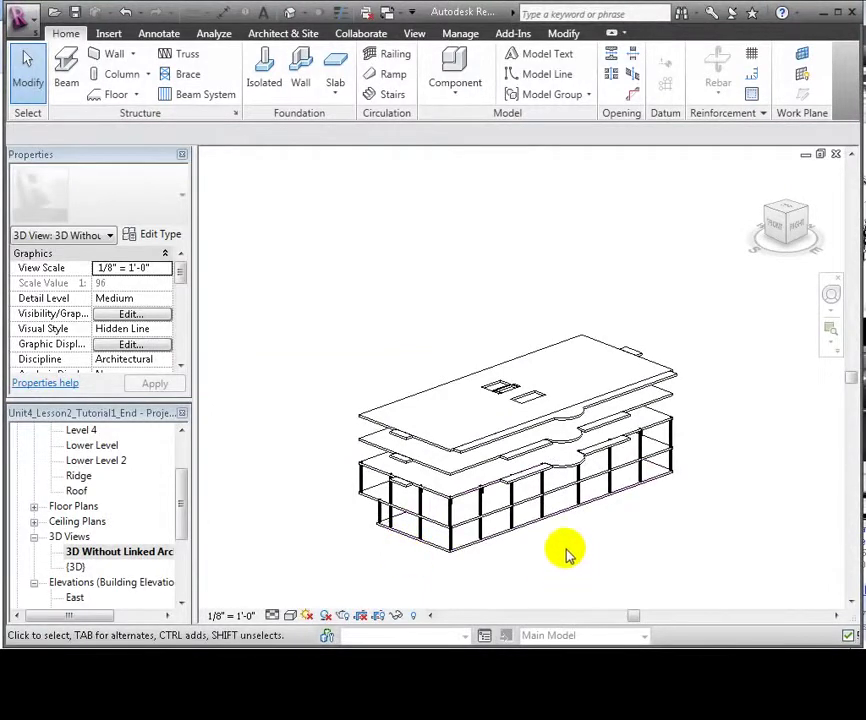
pyautogui.scroll(4, 568, 540)
pyautogui.scroll(-2, 595, 522)
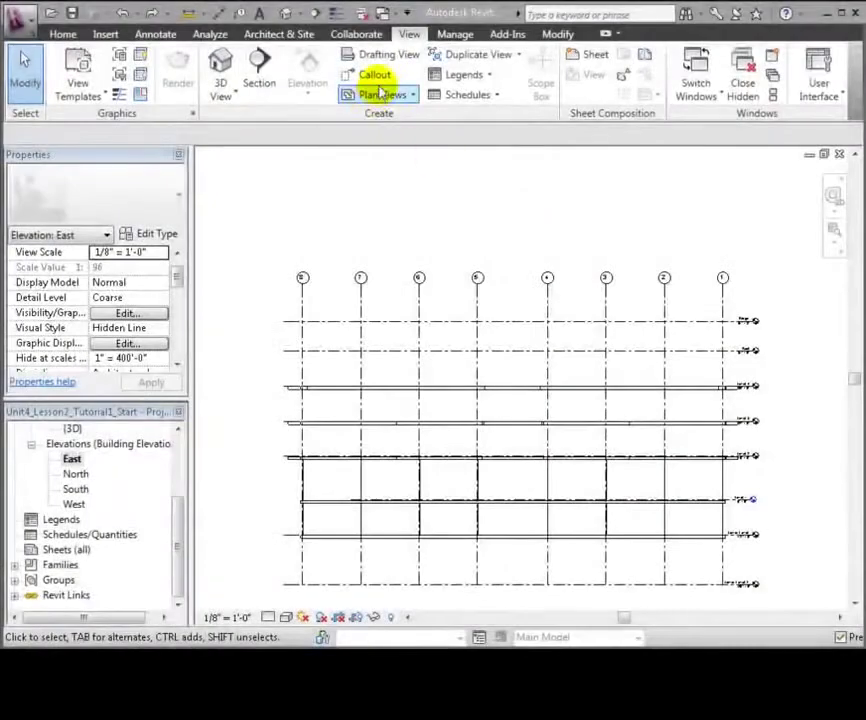
# - Create structural plan views for all levels, including Level 1 to Level 4, Lower Level, Lower Level 2, Ridge and Roof
pyautogui.click(406, 95)
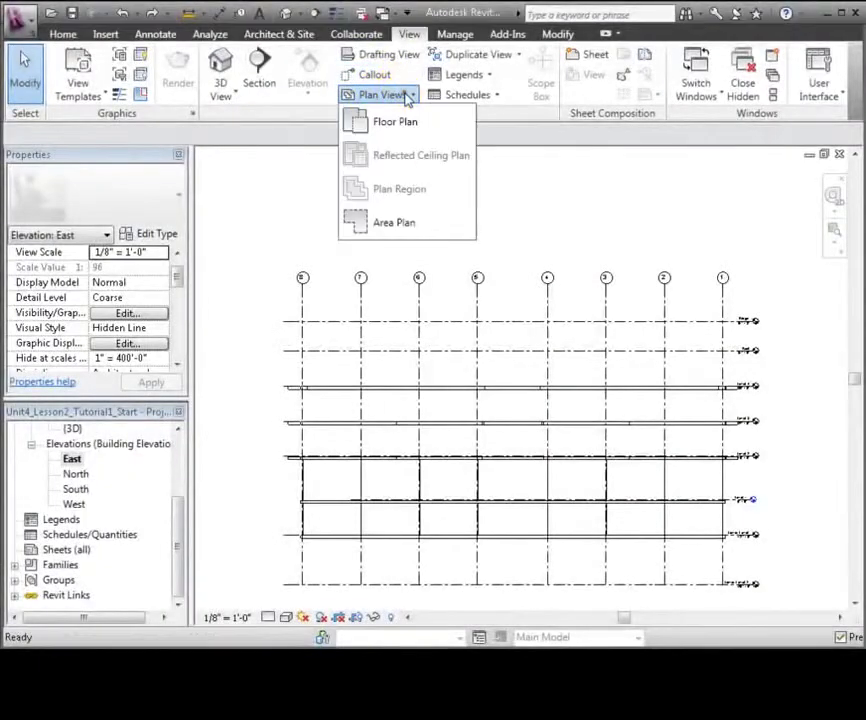
pyautogui.click(404, 121)
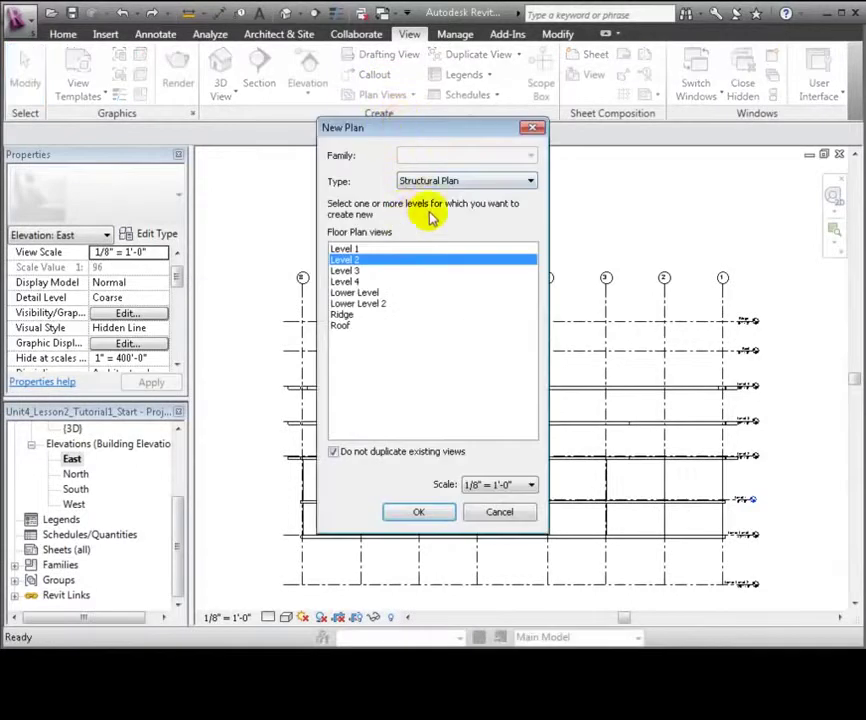
pyautogui.click(392, 251)
pyautogui.keyDown('shift'); pyautogui.click(348, 326); pyautogui.keyUp('shift')
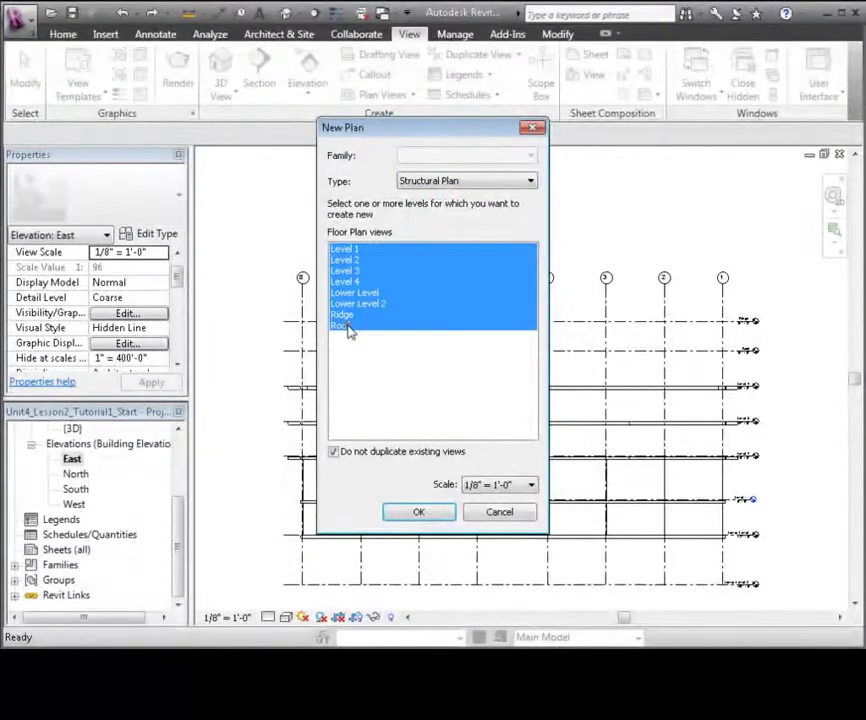
pyautogui.click(418, 513)
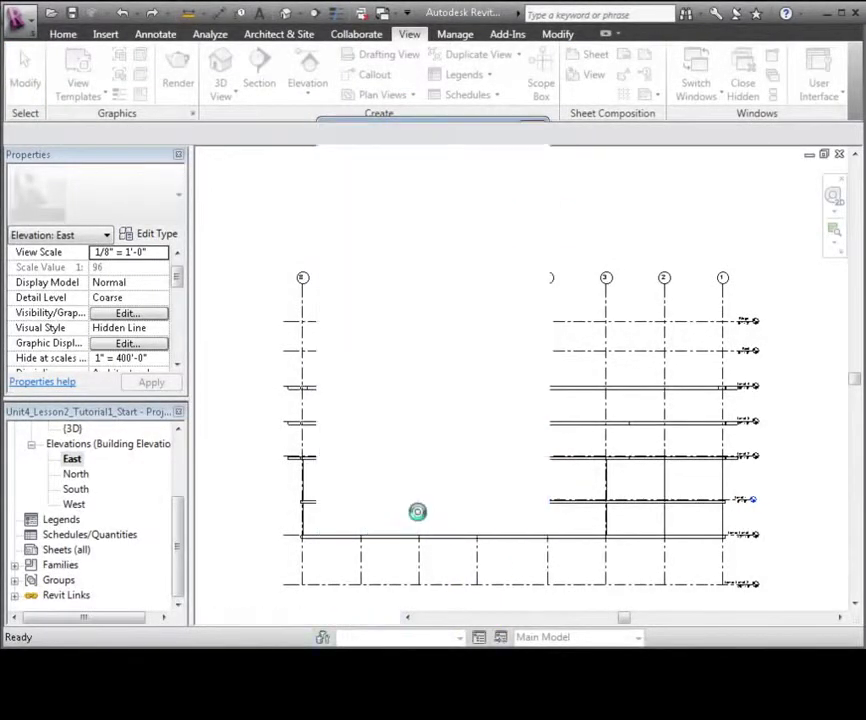
# - Open the Level 1 structural plan and hide the Architectural Model.rvt link in it through the visibility overrides
pyautogui.click(32, 444)
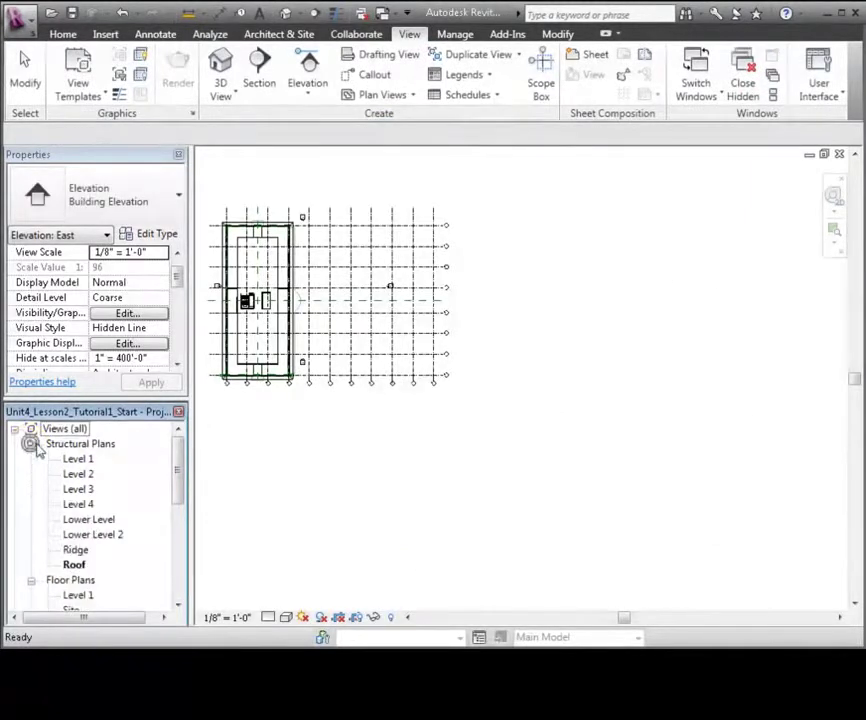
pyautogui.doubleClick(86, 459)
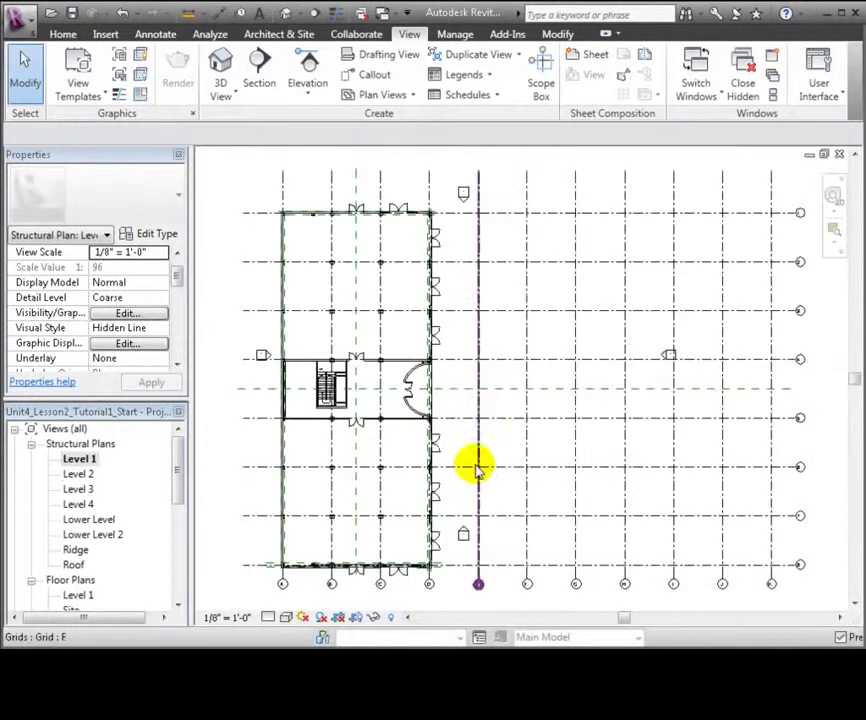
pyautogui.press('v')
pyautogui.press('g')
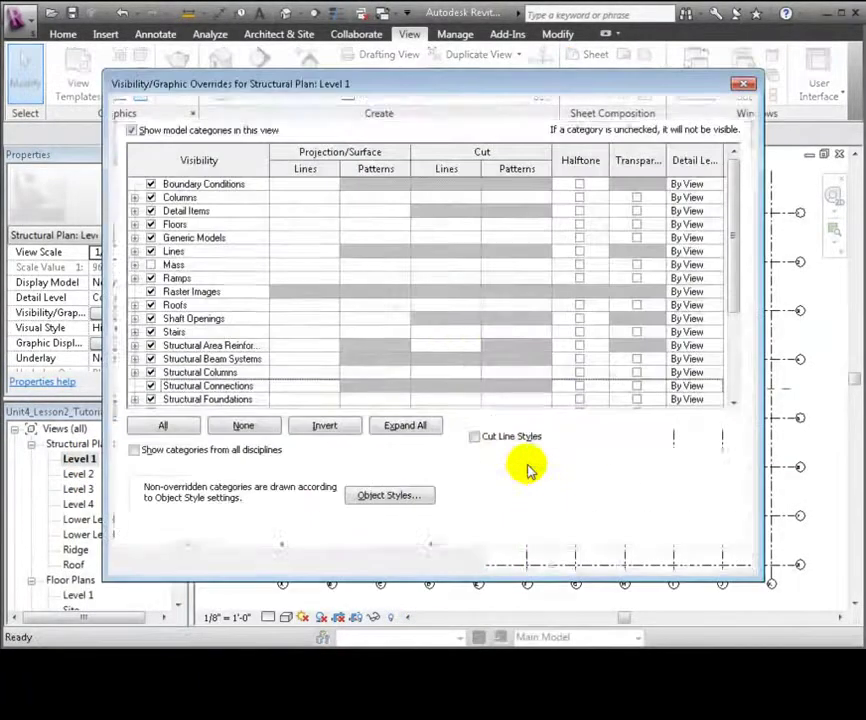
pyautogui.click(450, 109)
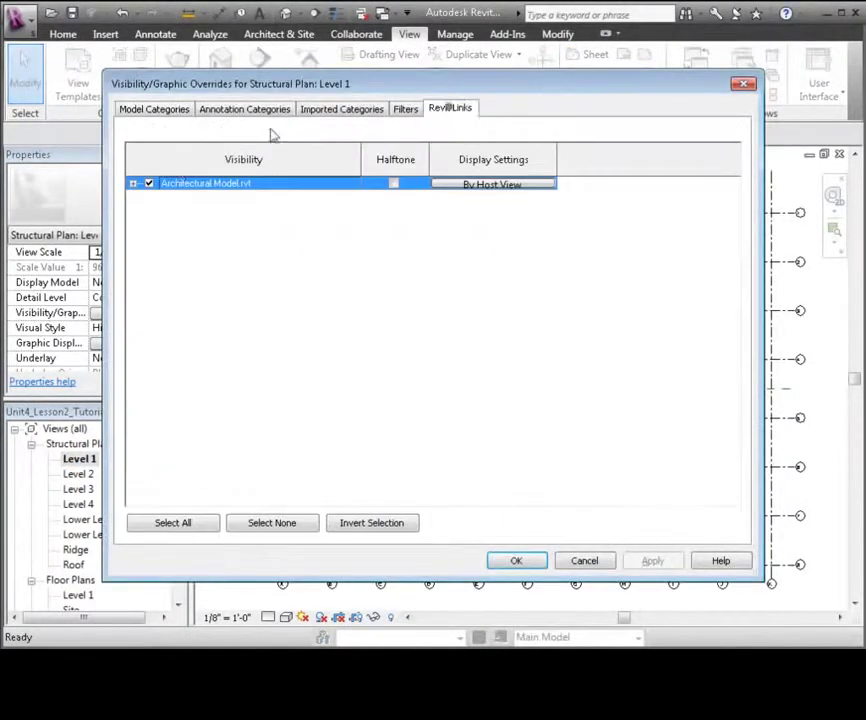
pyautogui.click(149, 185)
pyautogui.click(650, 562)
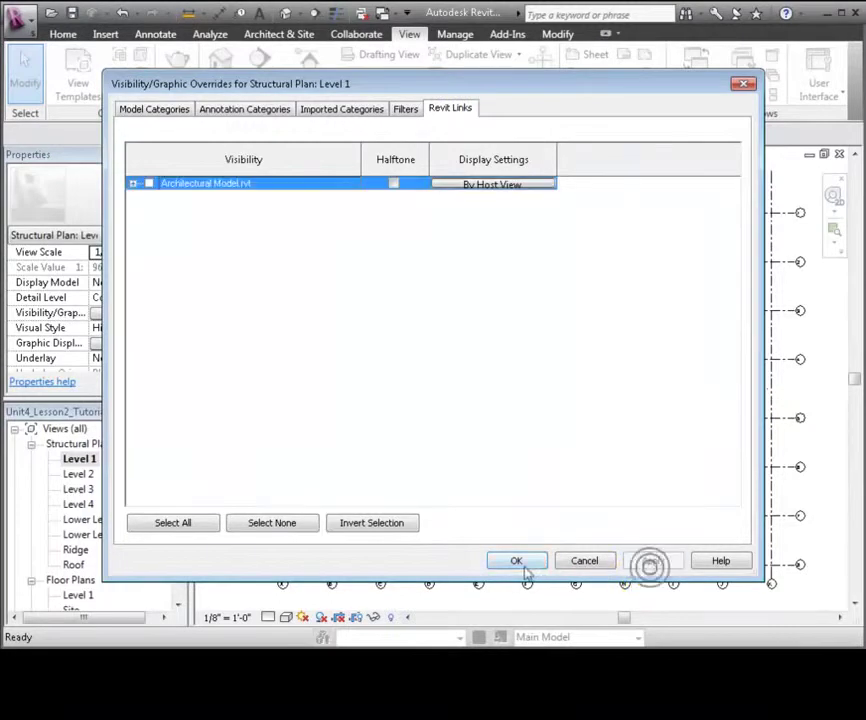
pyautogui.click(516, 561)
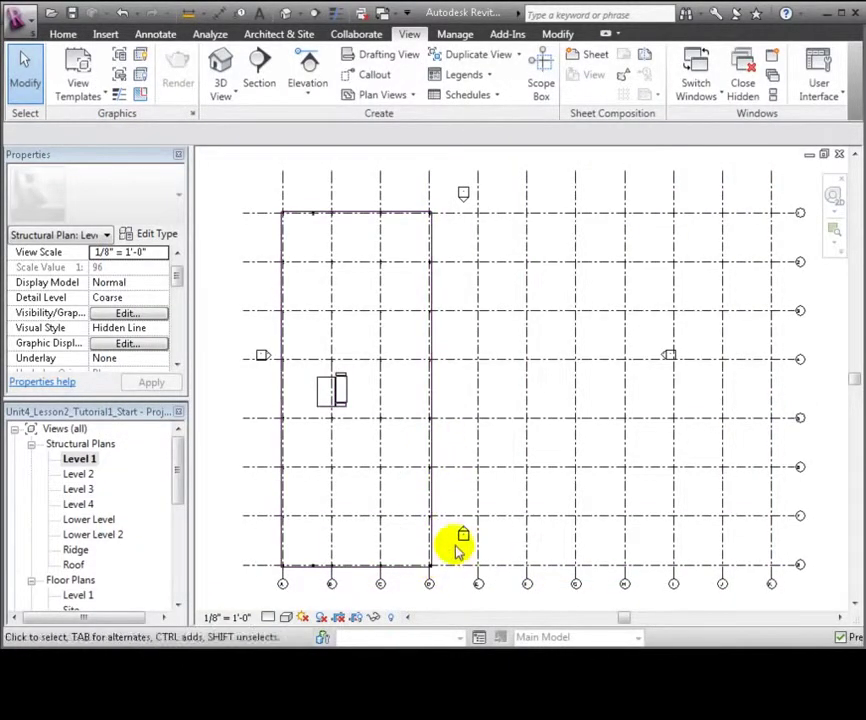
pyautogui.scroll(3, 454, 547)
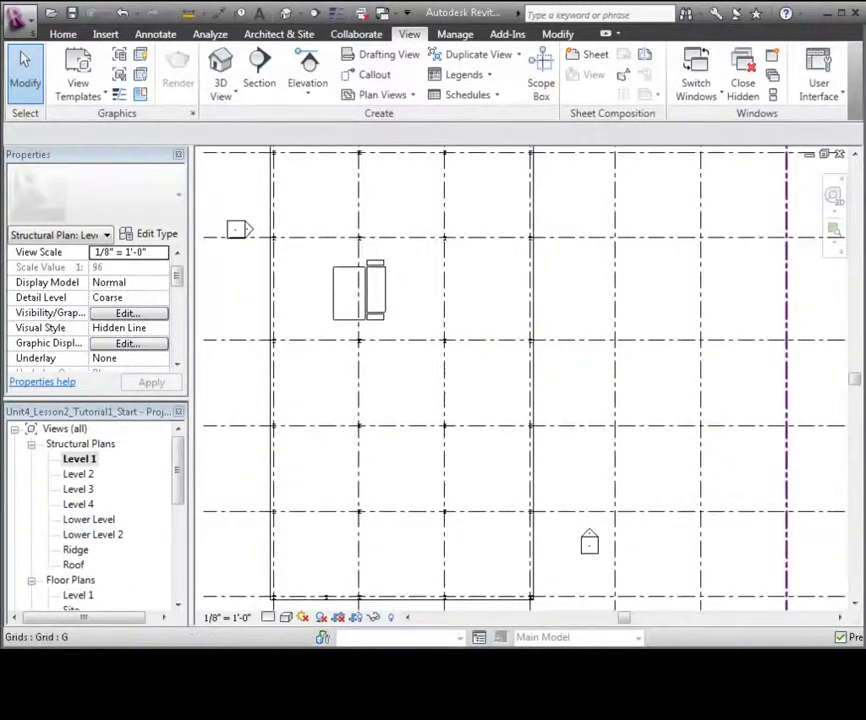